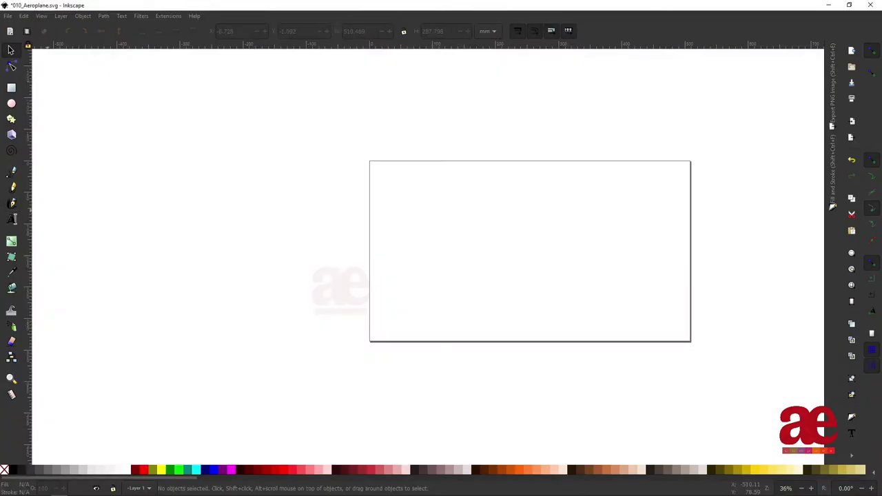
Cover the whole page with a rectangle filled black
drag(370, 163, 693, 342)
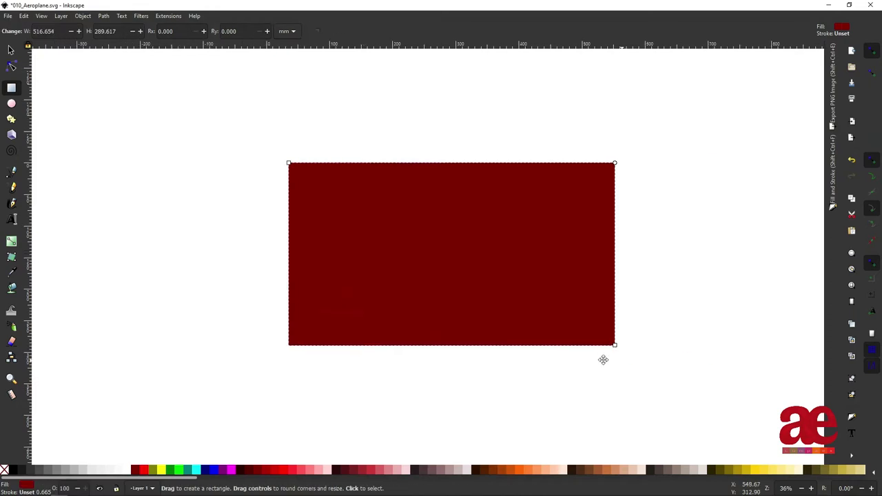
ctrl+scroll(266, 306, up, 3)
click(205, 470)
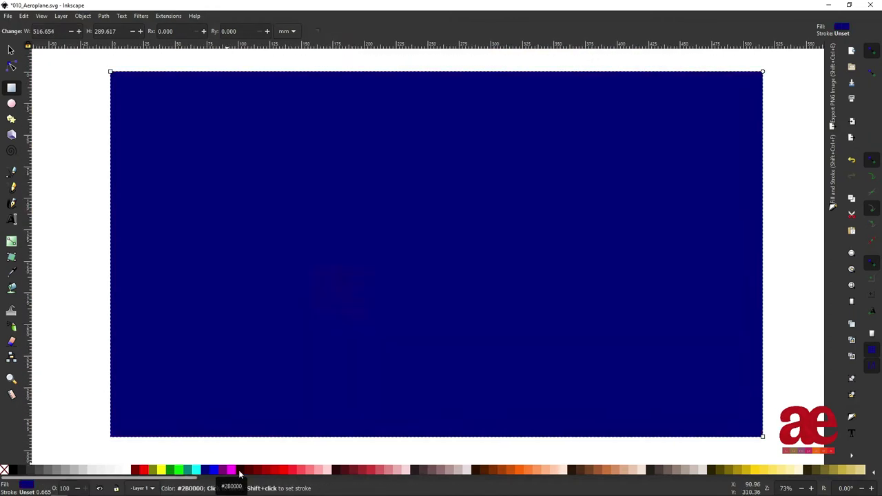
click(11, 471)
Draw a white 50 × 50 circle and move it near the page centre
key(e)
drag(379, 221, 487, 338)
text(s)
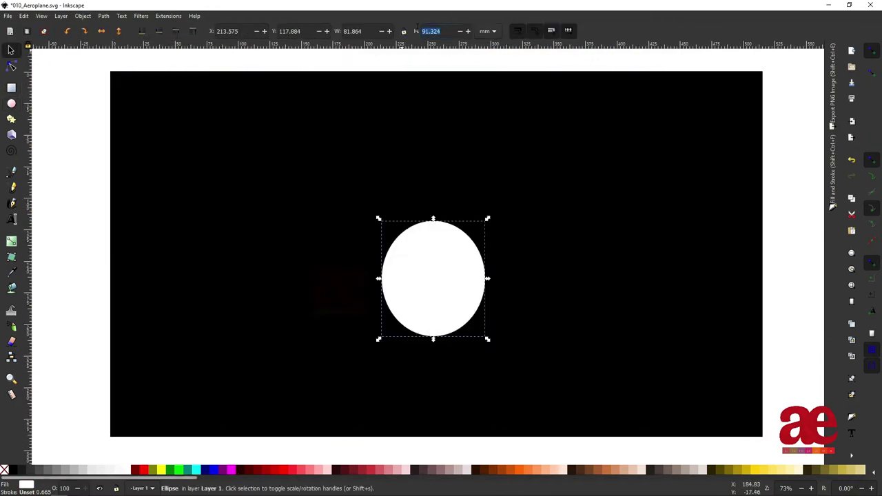
text(50)
key(Return)
double_click(352, 32)
text(50)
key(Return)
click(414, 250)
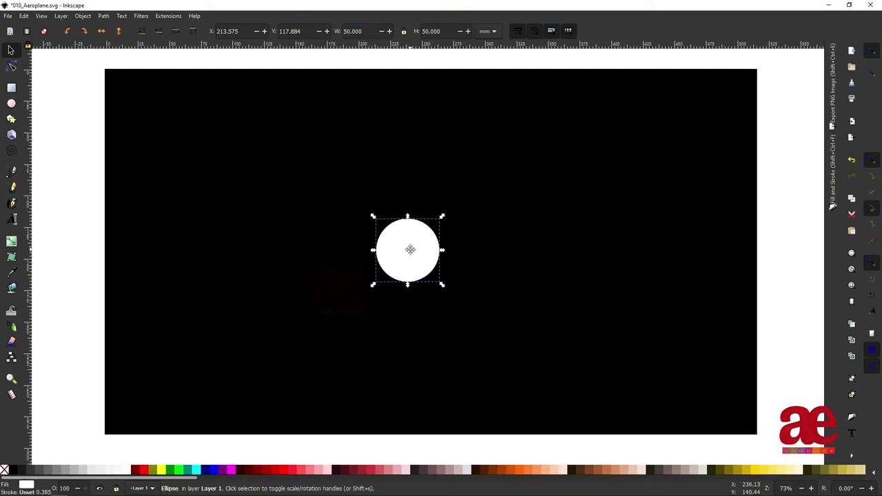
drag(413, 250, 398, 263)
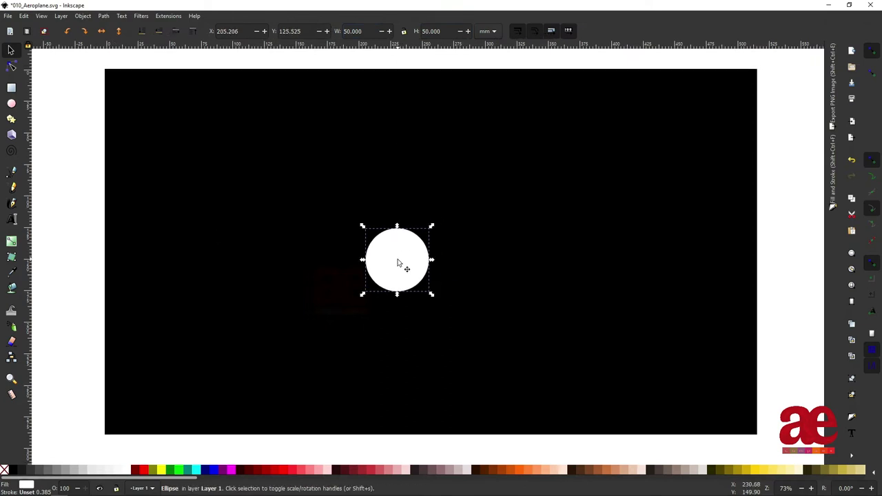
scroll(412, 259, up, 3)
Intersect a wide dark-red rectangle with the dark-red circle to make a curved band
alt+click(407, 259)
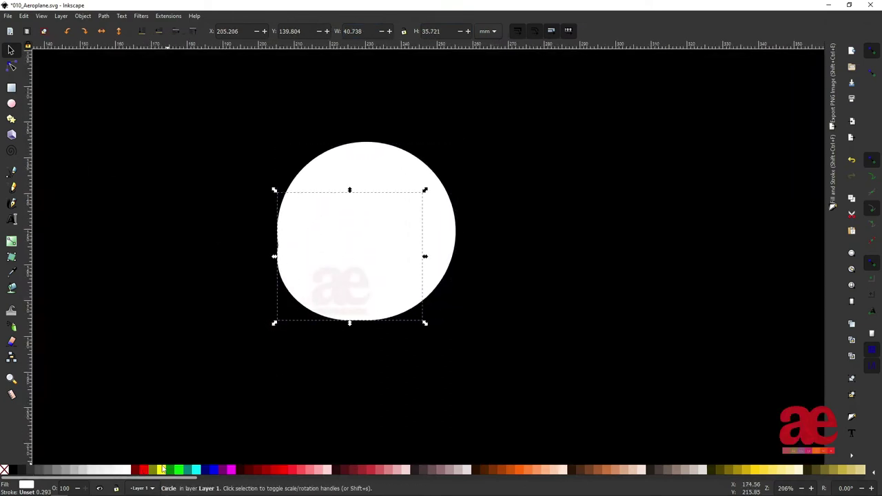
key(Home)
drag(407, 262, 392, 221)
key(r)
drag(230, 191, 516, 230)
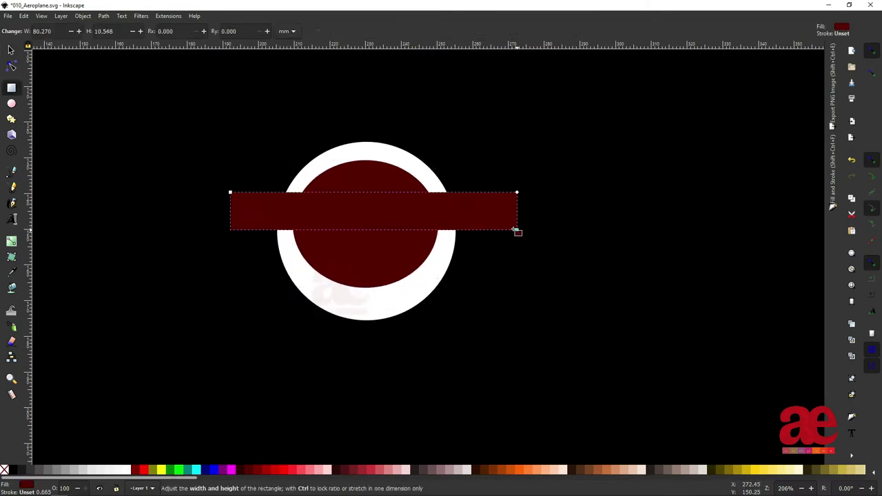
key(s)
drag(469, 210, 466, 196)
shift+click(369, 172)
key(ctrl+asterisk)
click(103, 16)
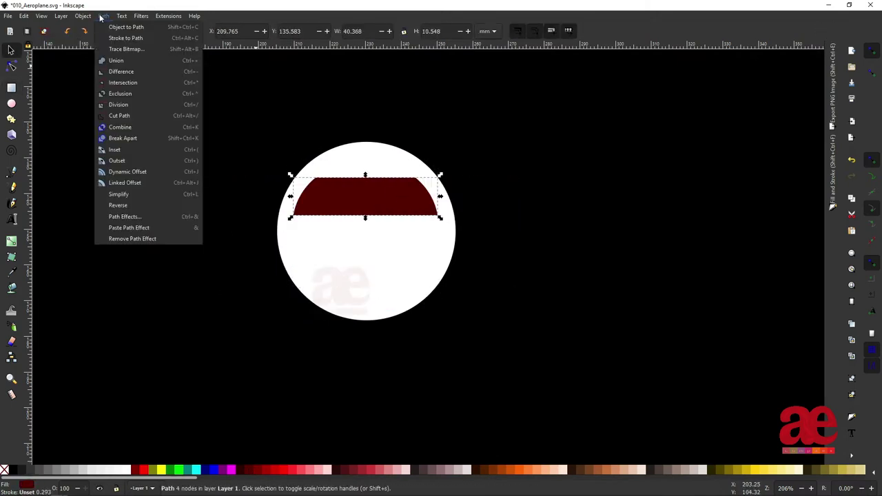
click(539, 198)
Add a tall dark-red rectangle over the band and duplicate it
key(r)
mouse_move(329, 165)
mouse_down()
mouse_move(361, 233)
mouse_move(383, 191)
mouse_up()
key(ctrl+d)
scroll(379, 202, up, 2)
shift+click(329, 198)
click(466, 142)
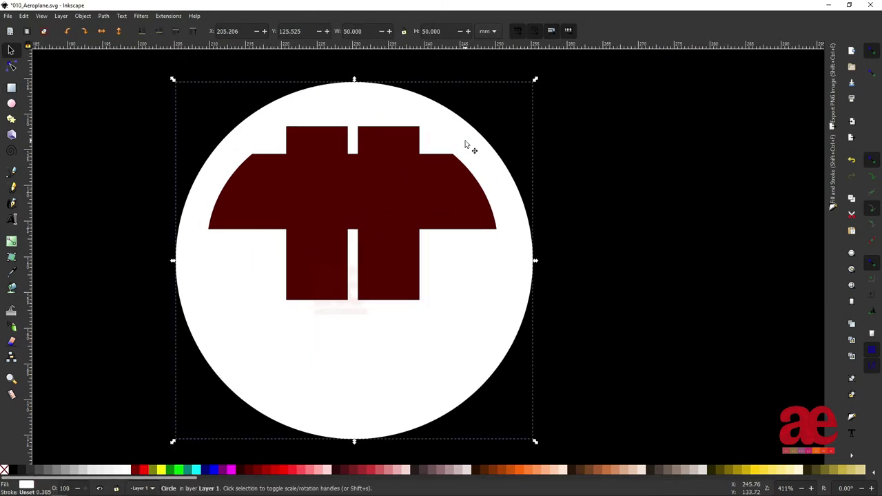
click(13, 120)
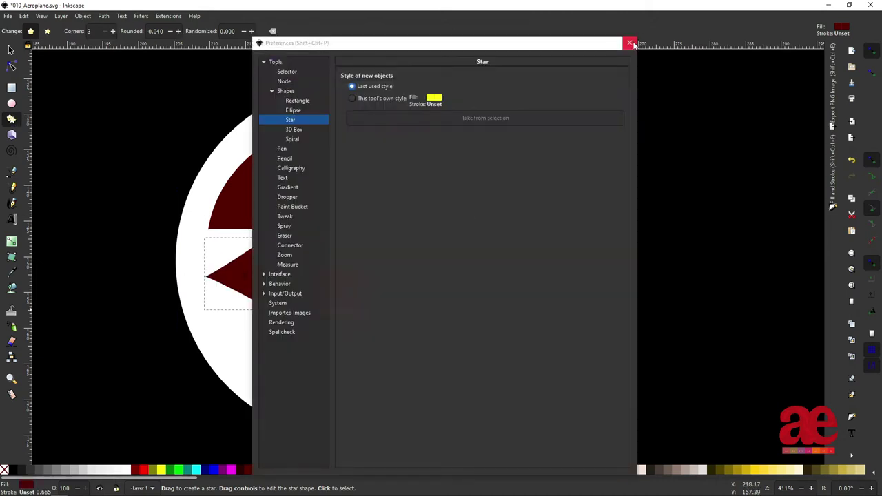
Draw a triangle with the Star tool and place it on the band's right end
drag(246, 274, 268, 308)
click(11, 103)
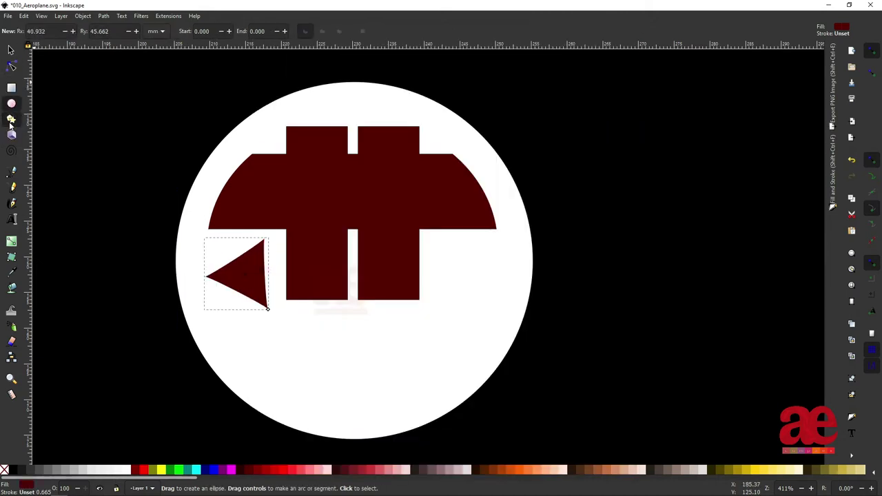
click(11, 119)
drag(469, 285, 492, 315)
key(ctrl+z)
key(s)
click(242, 270)
drag(242, 270, 429, 198)
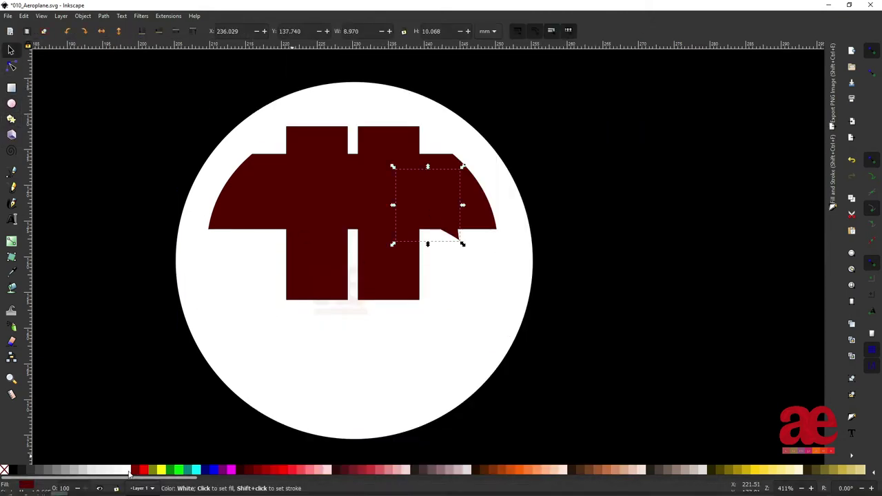
click(128, 473)
Rotate the triangle along the band, fill it green, and add a mirrored copy on the left
click(431, 200)
drag(463, 244, 492, 272)
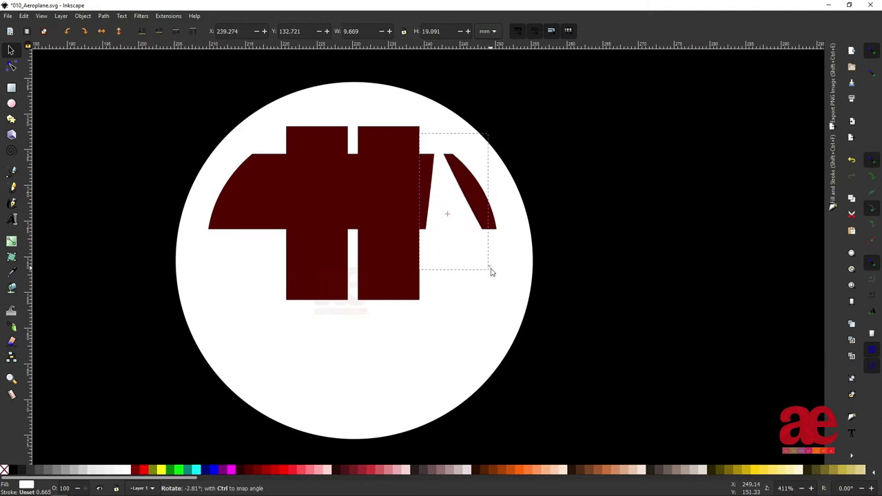
click(465, 251)
click(455, 207)
click(178, 470)
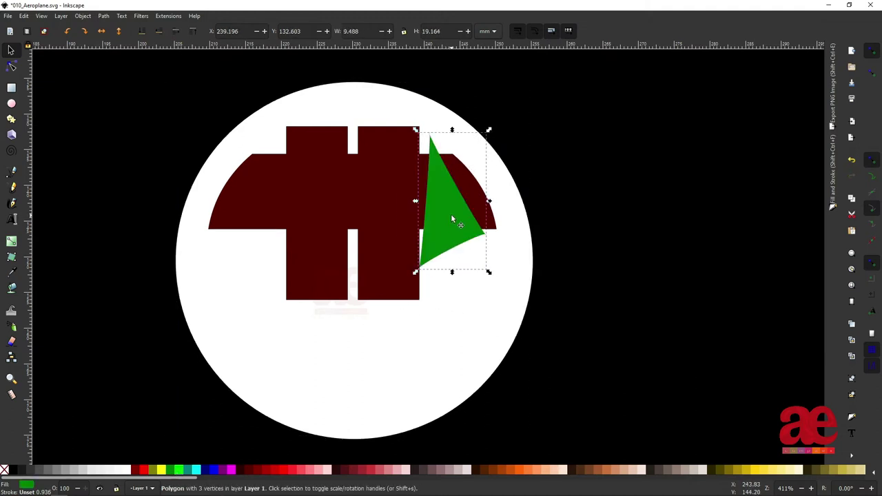
drag(451, 225, 452, 221)
drag(488, 137, 487, 131)
drag(441, 228, 267, 212)
key(ctrl+d)
key(h)
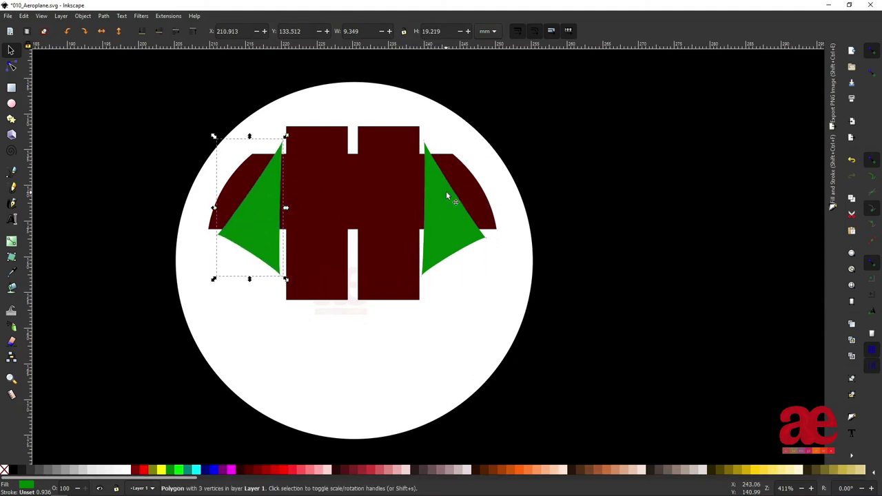
Add thin slanted green slivers at both ends of the band, mirrored left and right
click(426, 198)
key(ctrl+d)
drag(441, 207, 473, 207)
click(482, 207)
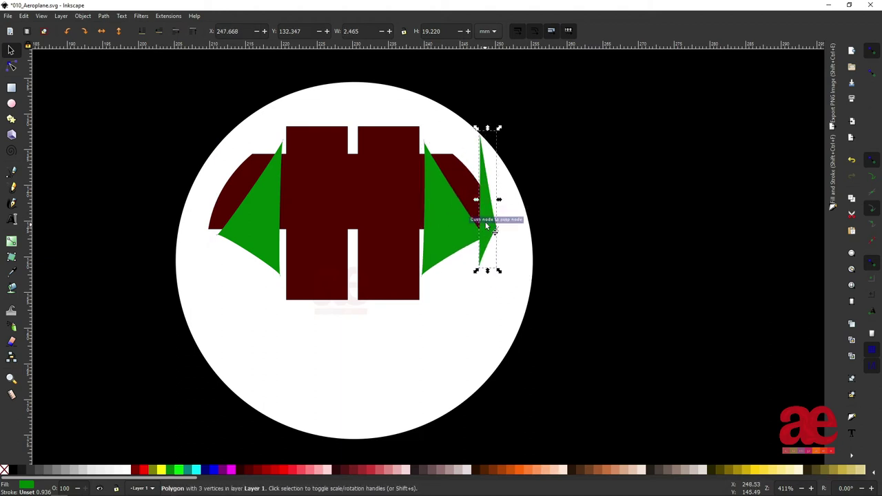
mouse_move(492, 129)
mouse_down()
mouse_move(480, 131)
mouse_move(504, 134)
mouse_move(482, 120)
mouse_up()
click(491, 200)
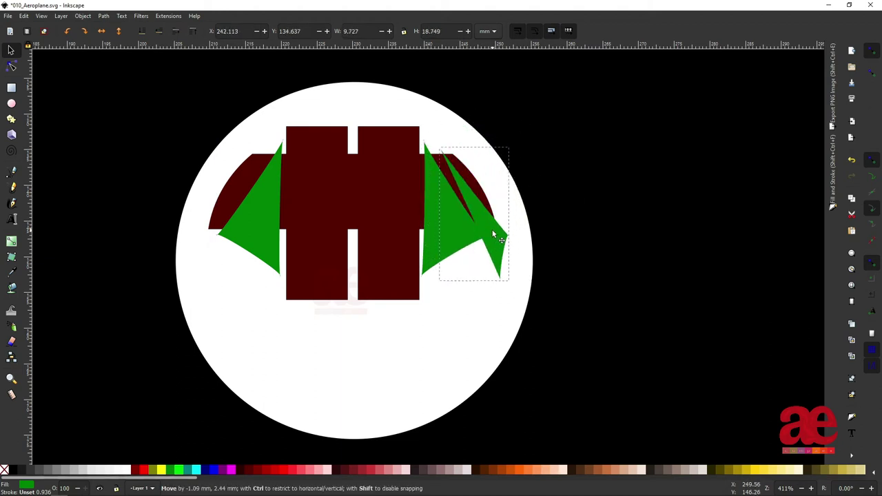
mouse_move(492, 229)
mouse_down()
mouse_move(498, 234)
mouse_move(169, 222)
mouse_move(213, 236)
mouse_up()
key(ctrl+d)
key(h)
drag(266, 144, 270, 156)
drag(236, 195, 240, 186)
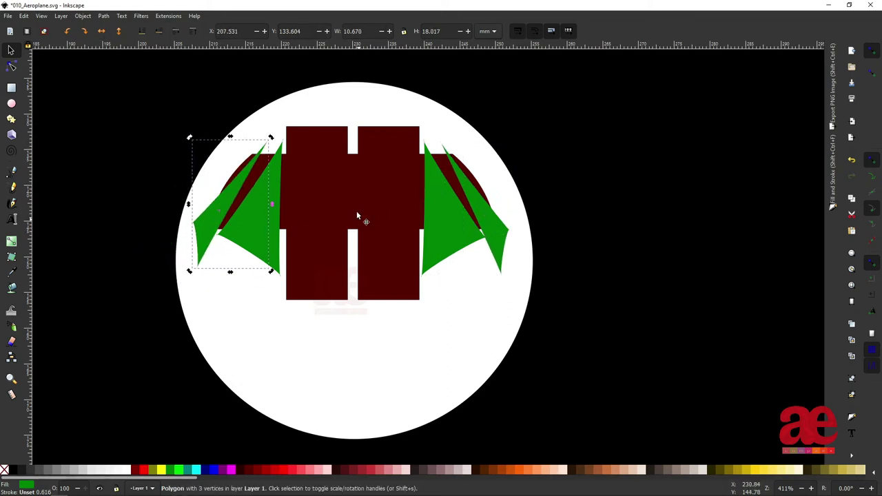
Trim each pane to a band copy, then move the band down behind the circle
shift+click(404, 148)
click(352, 178)
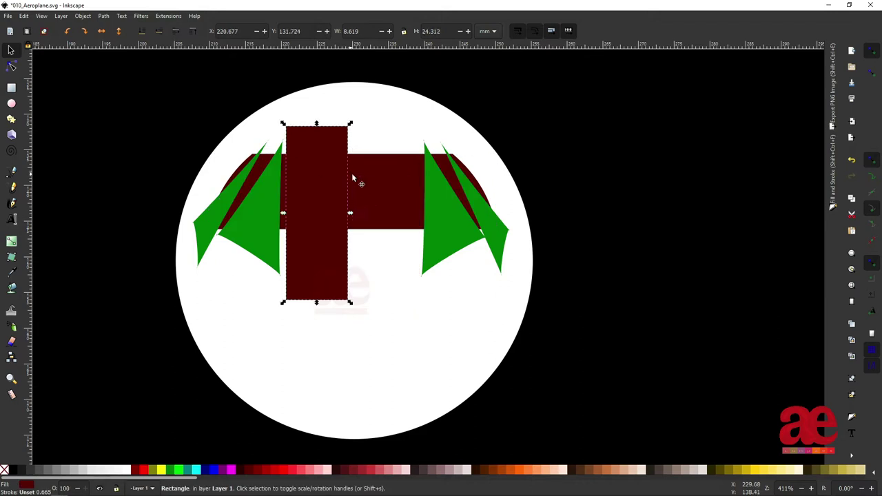
key(ctrl+d)
key(ctrl+asterisk)
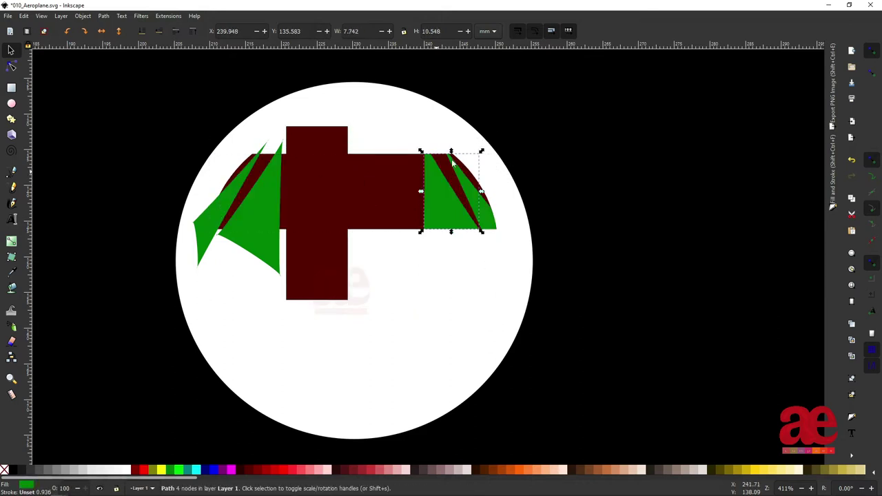
key(ctrl+d)
key(ctrl+asterisk)
key(ctrl+d)
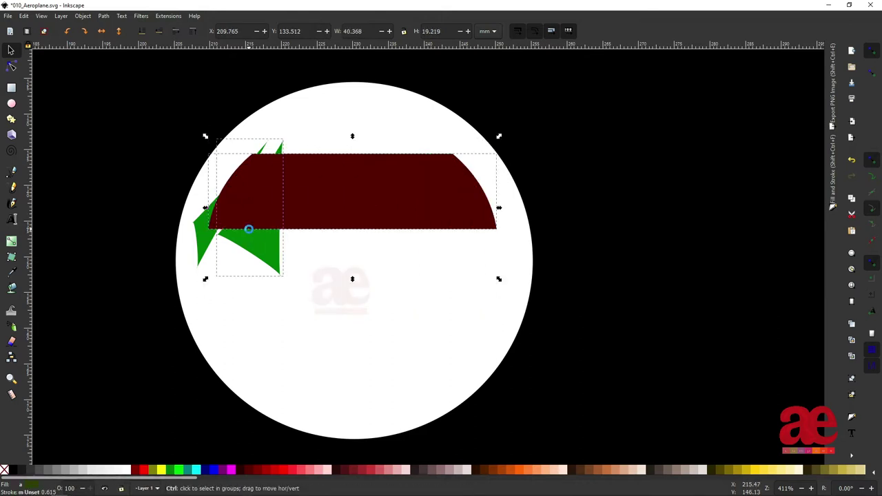
key(ctrl+asterisk)
shift+click(202, 242)
key(ctrl+asterisk)
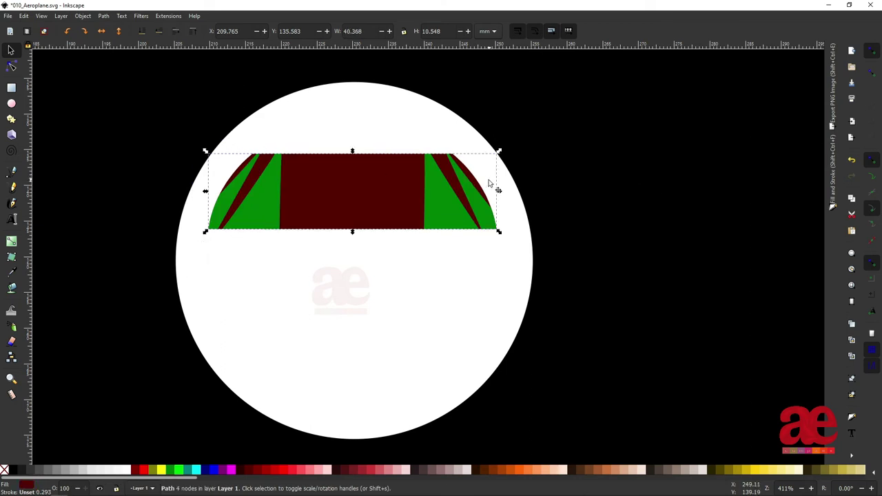
drag(490, 184, 489, 295)
key(End)
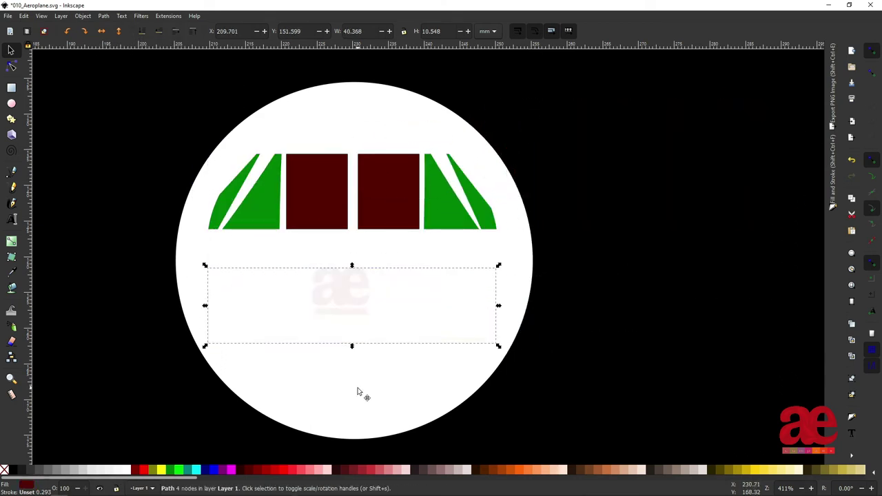
Fill all cockpit windows black and raise the left-middle window's top-left corner
ctrl+click(329, 226)
key(ctrl+a)
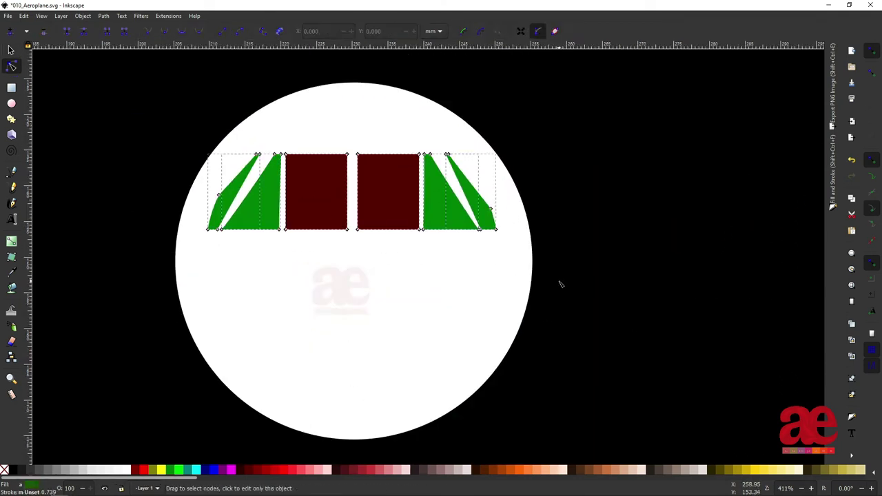
click(387, 234)
scroll(387, 234, up, 1)
key(n)
click(422, 131)
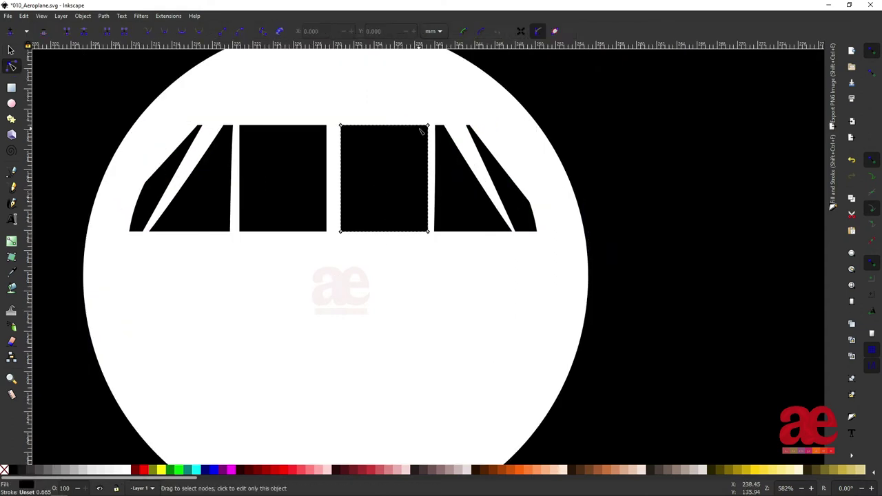
click(259, 136)
drag(239, 124, 241, 121)
Cut a wide ellipse out of the middle windows' lower edges
key(e)
drag(237, 272, 340, 356)
key(s)
mouse_move(301, 318)
mouse_down()
mouse_move(295, 277)
mouse_move(404, 278)
mouse_up()
click(294, 228)
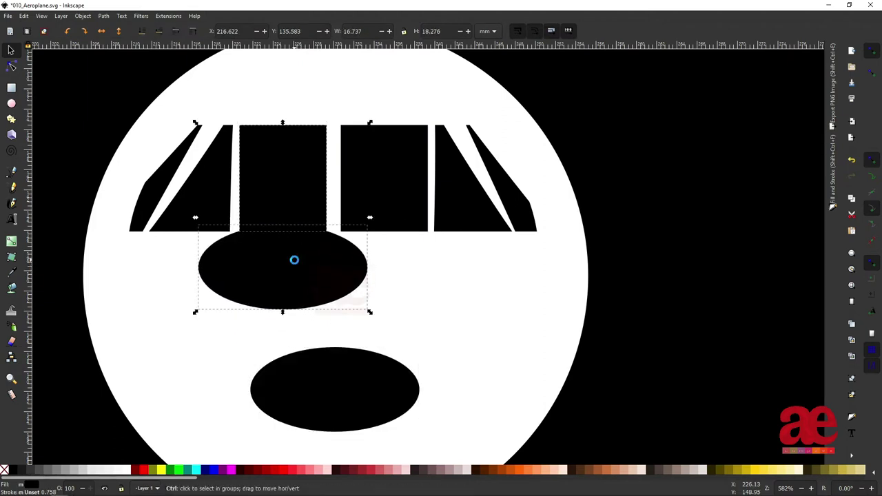
key(ctrl+minus)
drag(359, 381, 407, 256)
Scoop the bottoms of the right and left windows with ellipse copies
shift+click(400, 191)
key(ctrl+minus)
mouse_move(394, 404)
mouse_down()
mouse_move(511, 276)
mouse_move(490, 262)
mouse_move(202, 272)
mouse_up()
key(ctrl+d)
shift+click(490, 276)
key(ctrl+minus)
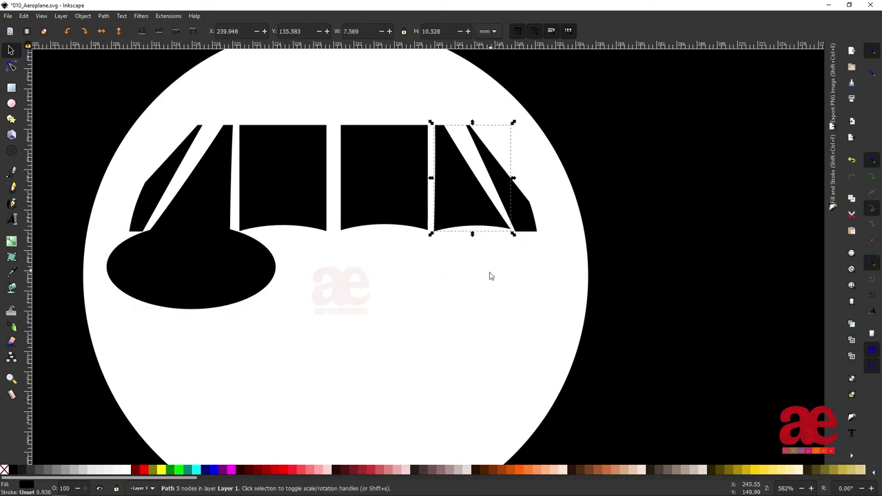
click(227, 269)
key(ctrl+d)
shift+click(203, 182)
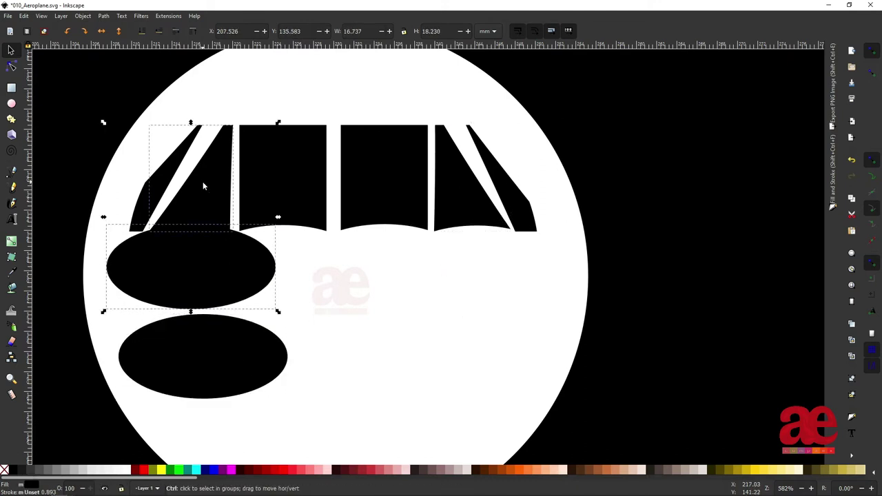
key(ctrl+minus)
Cut curved notches from the outer left and right windows with ellipses
click(234, 384)
mouse_move(235, 384)
mouse_down()
mouse_move(623, 244)
mouse_move(103, 230)
mouse_up()
key(ctrl+d)
shift+click(172, 172)
key(ctrl+minus)
shift+click(521, 200)
key(ctrl+minus)
click(283, 137)
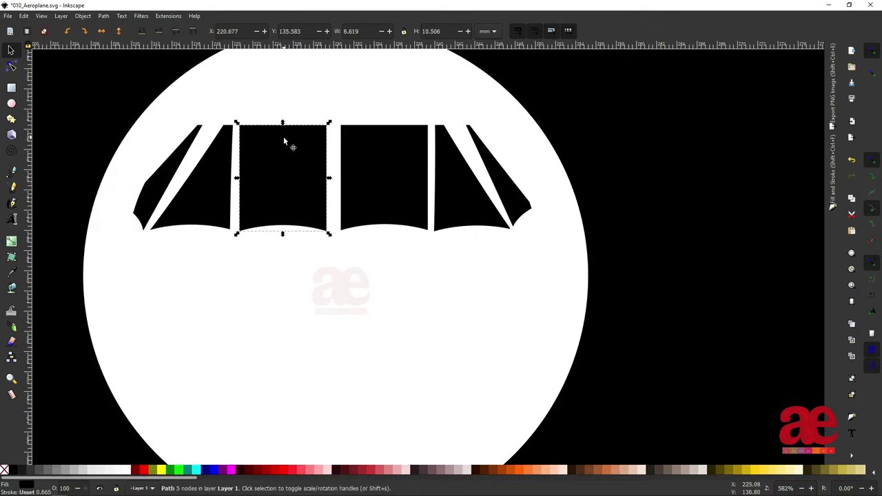
shift+click(384, 158)
Raise the right-middle window pane's top-right corner node with the Node tool
click(103, 16)
key(n)
scroll(309, 151, up, 2)
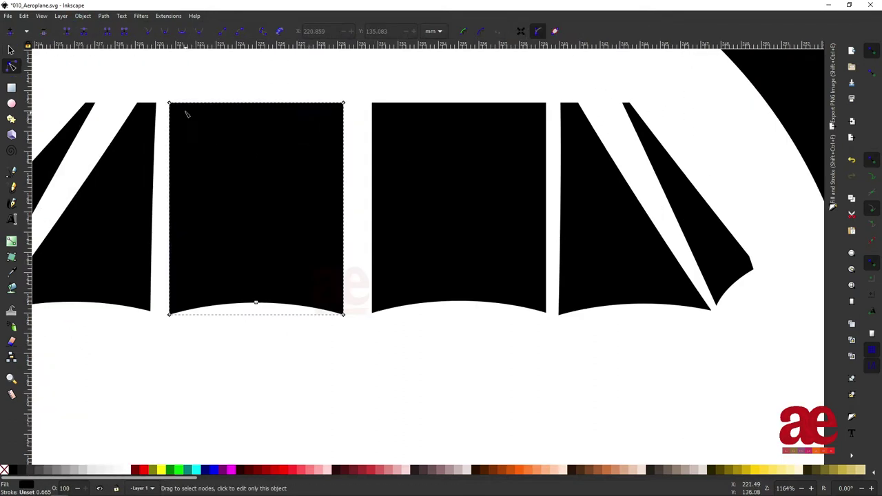
click(388, 117)
drag(546, 103, 546, 97)
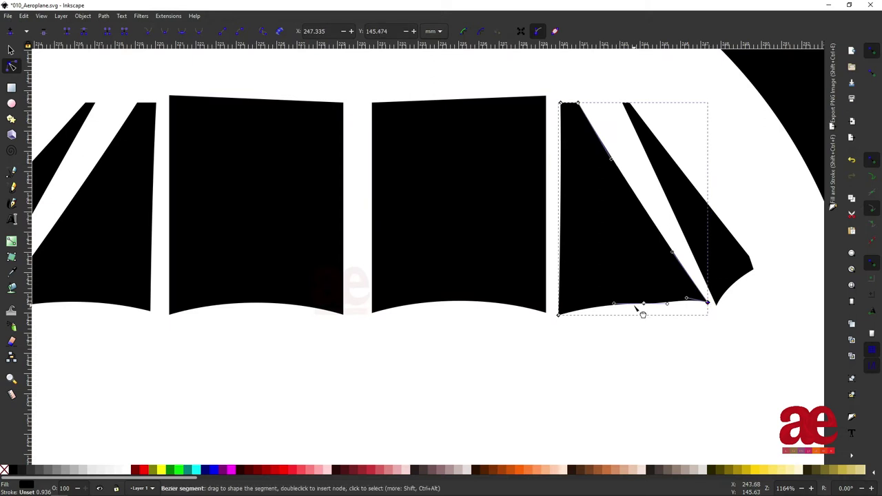
scroll(703, 338, down, 2)
scroll(648, 355, down, 5)
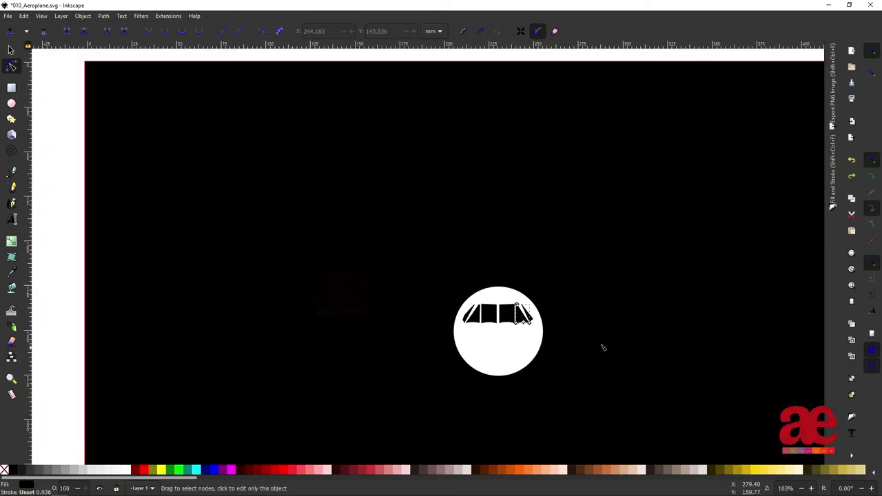
scroll(517, 314, up, 1)
scroll(526, 319, up, 4)
scroll(532, 285, up, 2)
Delete the stray node on the rightmost window pane and nudge its top corner outward
click(532, 285)
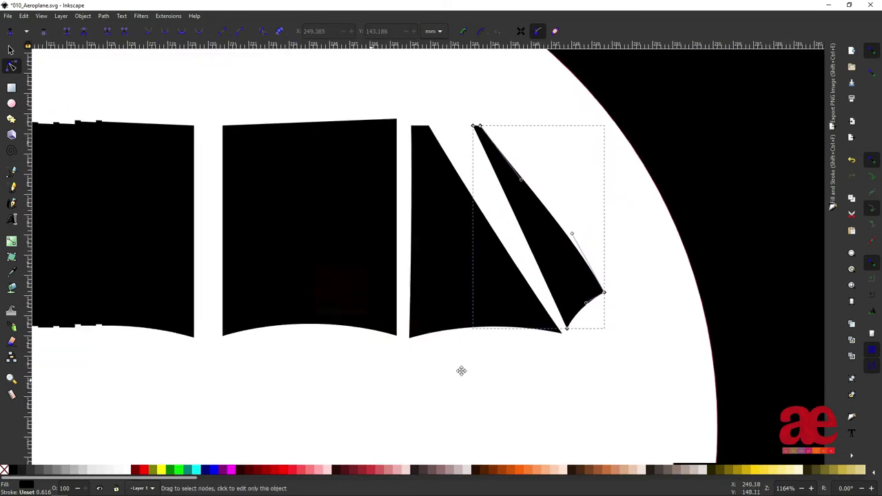
scroll(459, 371, right, 3)
click(204, 207)
key(Delete)
drag(377, 87, 379, 83)
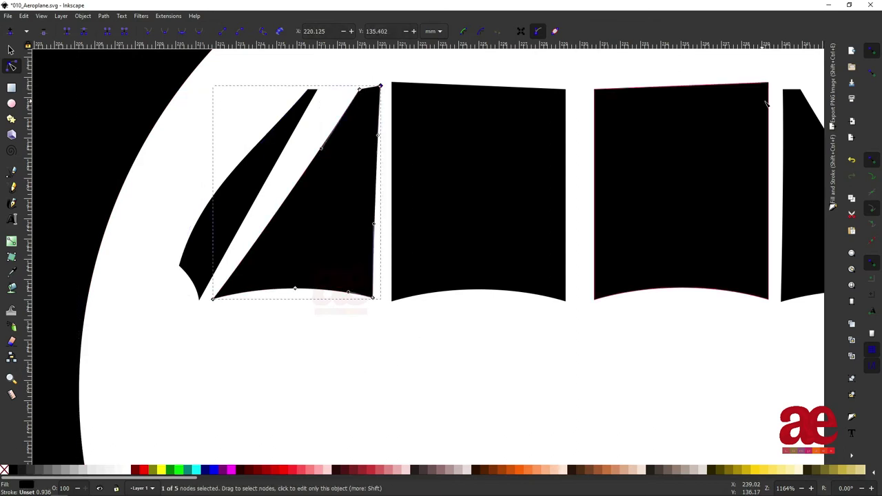
Slant the next pane's left edge outward and pull its bottom corner toward the neighbouring pane
click(779, 83)
drag(392, 301, 380, 302)
scroll(388, 329, up, 2)
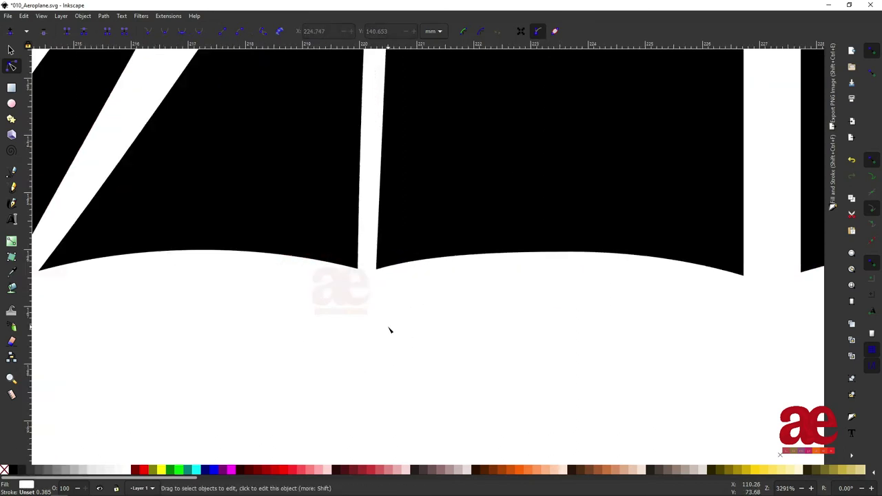
scroll(720, 367, down, 4)
scroll(710, 331, up, 3)
drag(551, 296, 561, 306)
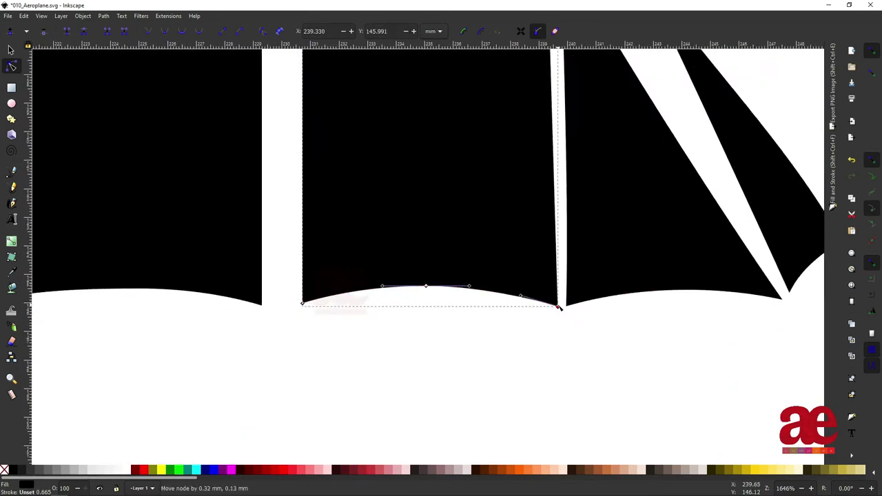
scroll(557, 308, up, 2)
scroll(487, 345, down, 5)
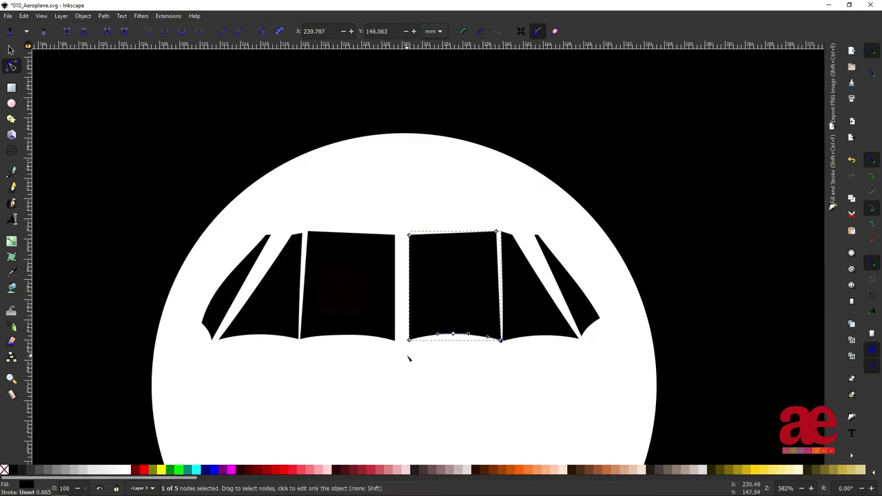
scroll(409, 358, up, 3)
scroll(675, 318, down, 3)
Widen the second window pane to close its gap and tuck the fourth pane's top corner inward
click(580, 387)
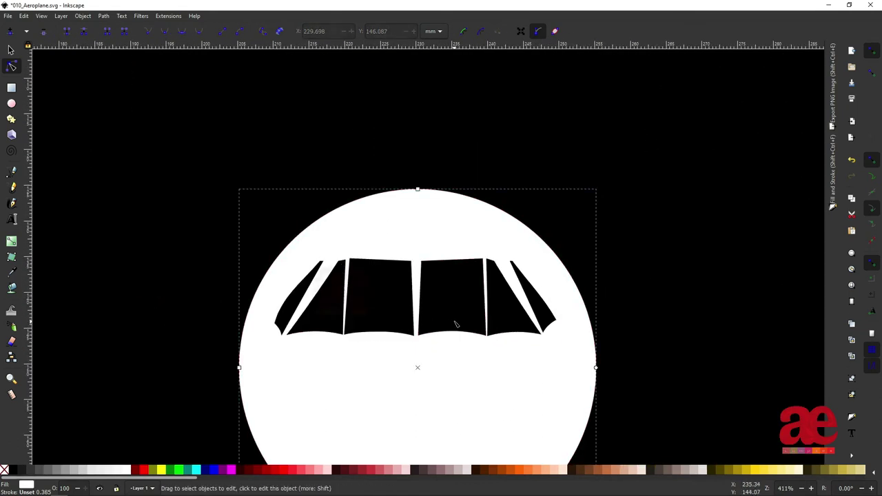
scroll(455, 324, down, 3)
scroll(515, 337, down, 1)
scroll(350, 246, up, 3)
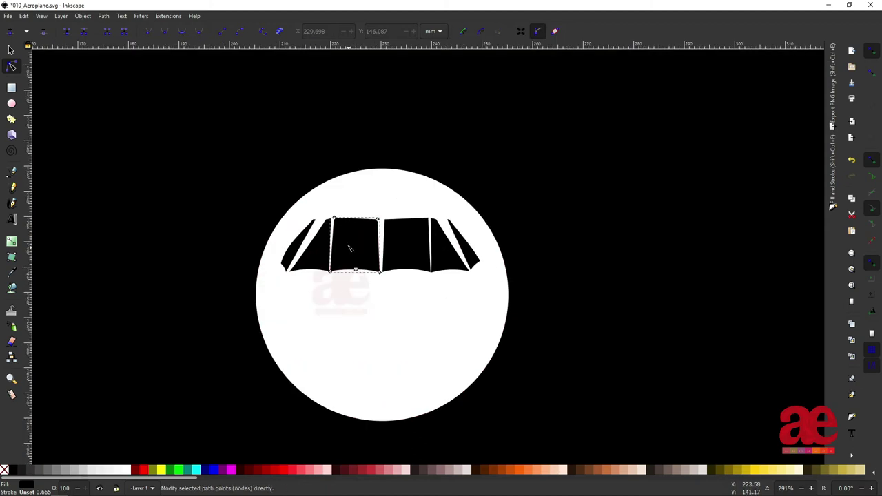
scroll(331, 200, up, 2)
click(331, 200)
drag(327, 205, 333, 202)
click(476, 248)
drag(517, 200, 511, 202)
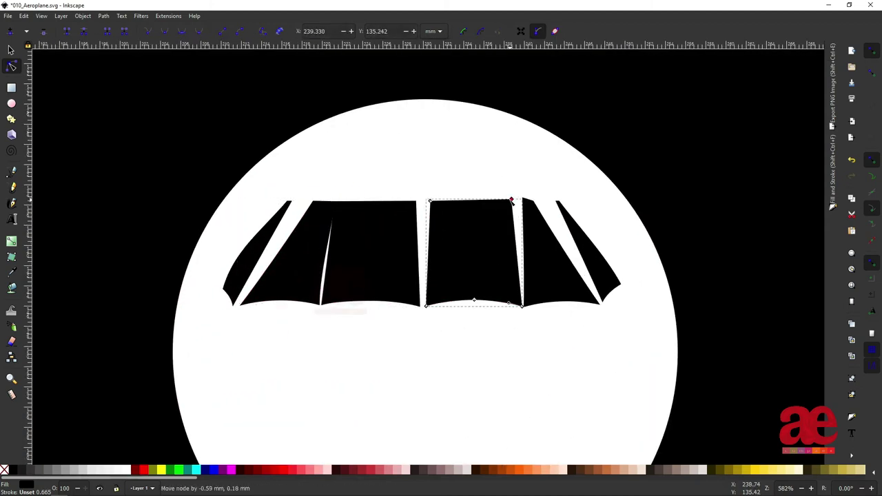
Shift the fourth pane's top corner left, then select the white fuselage circle
scroll(335, 204, up, 1)
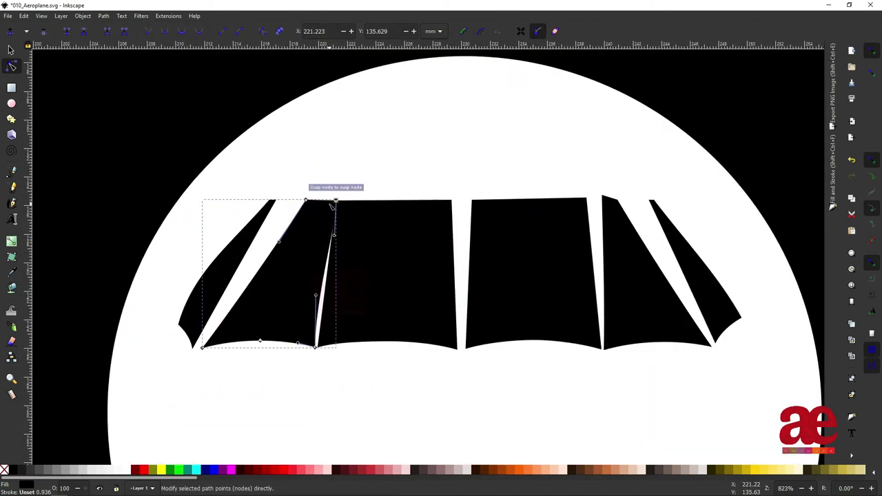
click(601, 199)
drag(600, 199, 585, 199)
key(Escape)
scroll(412, 282, down, 2)
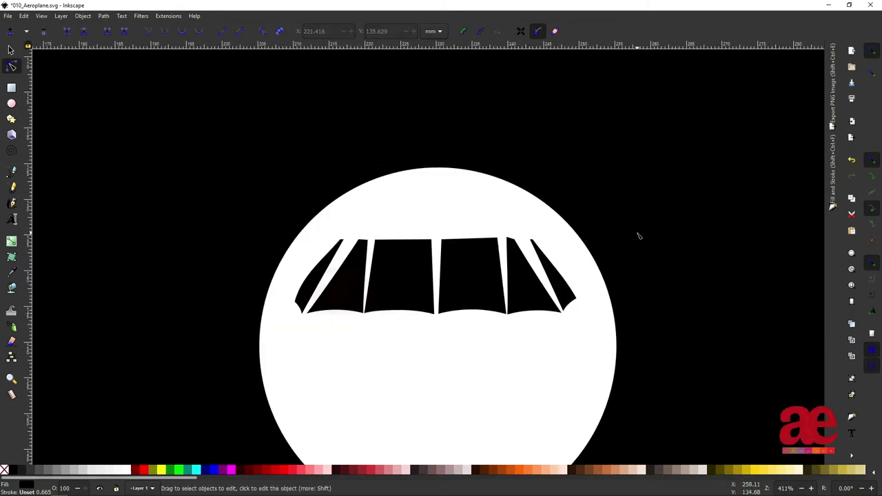
scroll(557, 213, down, 5)
key(s)
click(319, 266)
Duplicate the fuselage circle and stretch the copy into a wide ellipse beneath it
key(Home)
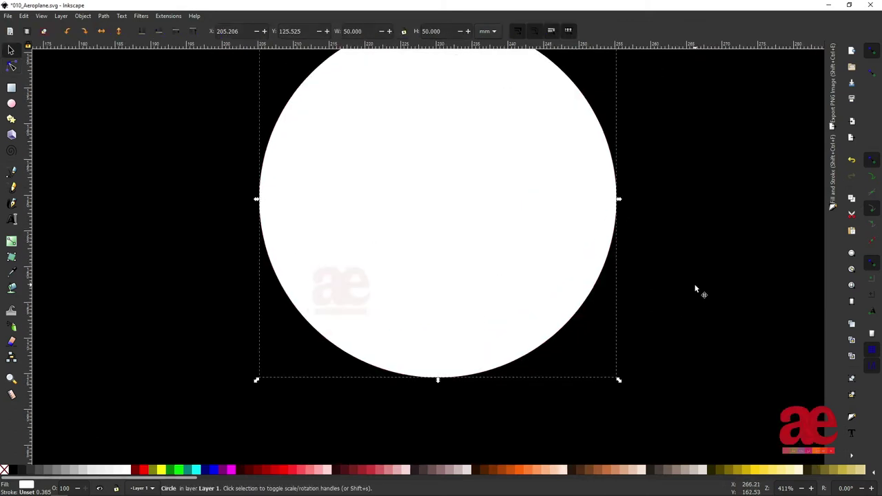
scroll(696, 291, down, 1)
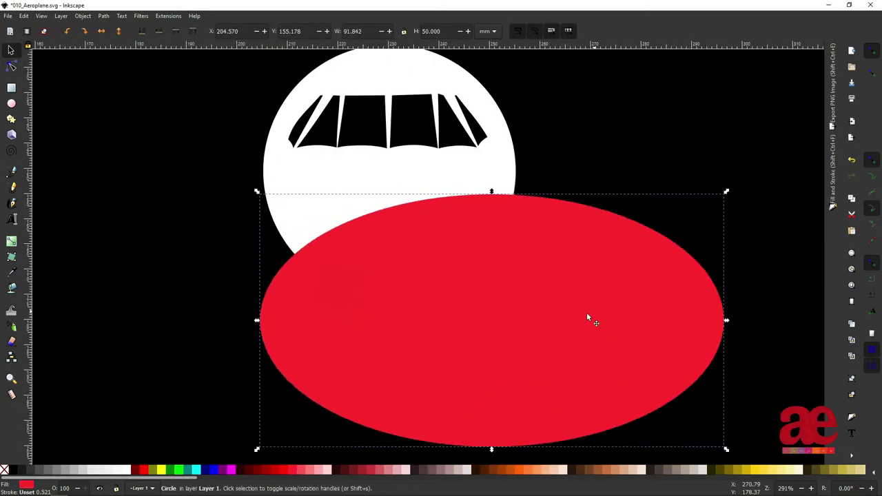
drag(587, 313, 471, 340)
scroll(470, 306, down, 1)
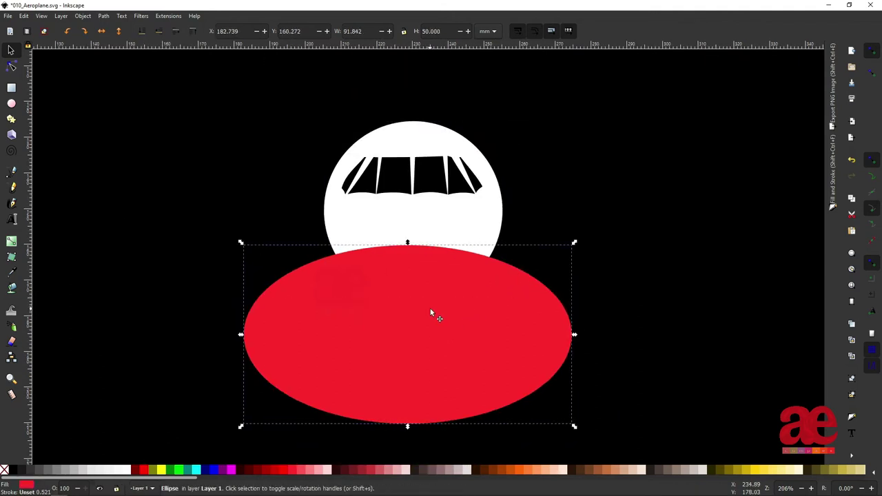
drag(430, 309, 436, 309)
click(445, 238)
click(452, 316)
Intersect a copy of the fuselage circle with the ellipse to form the lower section
key(ctrl+shift+f)
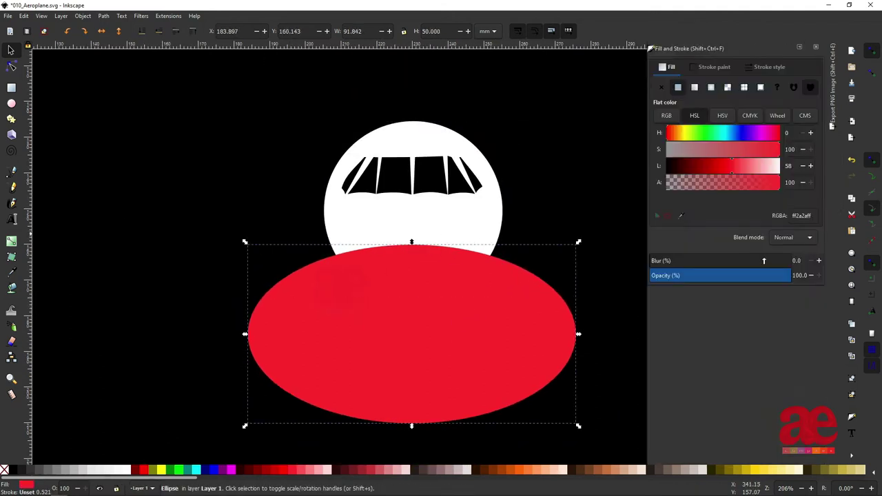
scroll(452, 289, up, 1)
click(445, 211)
key(ctrl+d)
shift+click(491, 384)
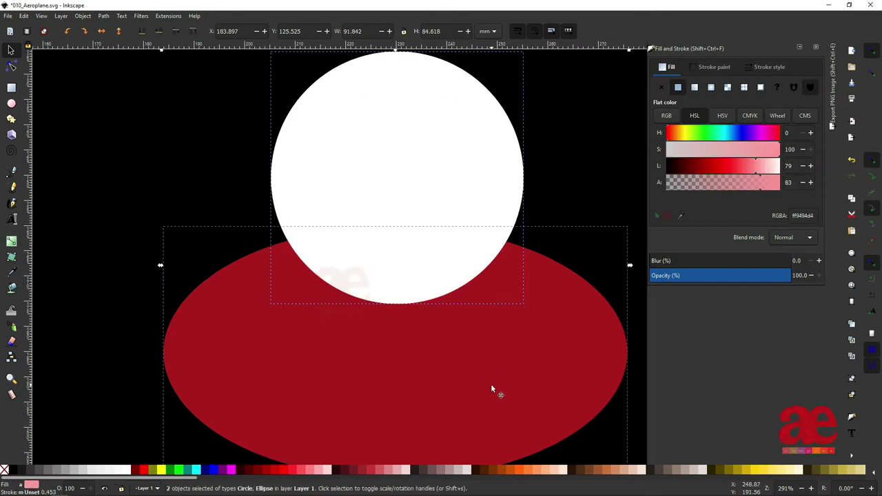
key(ctrl+asterisk)
Fill the intersected lower section with black sampled by the Dropper
key(n)
scroll(507, 240, up, 2)
click(292, 359)
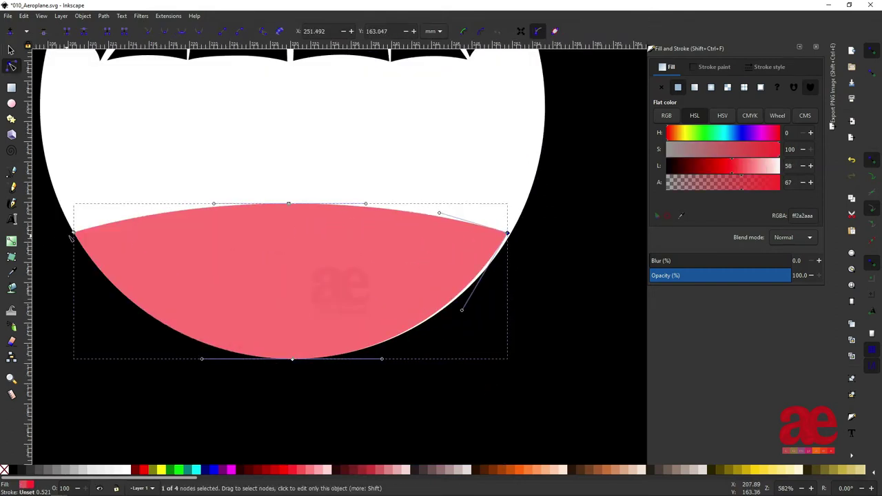
key(d)
click(292, 382)
scroll(406, 323, down, 5)
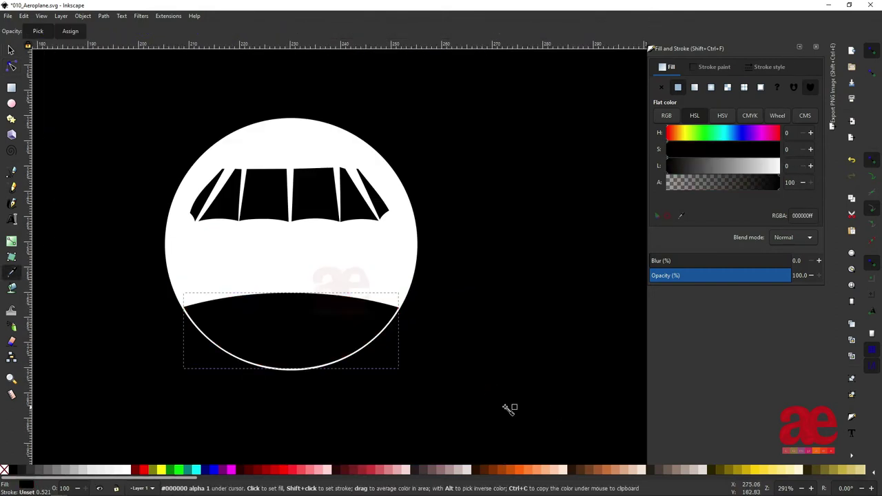
scroll(465, 350, down, 1)
scroll(344, 305, up, 5)
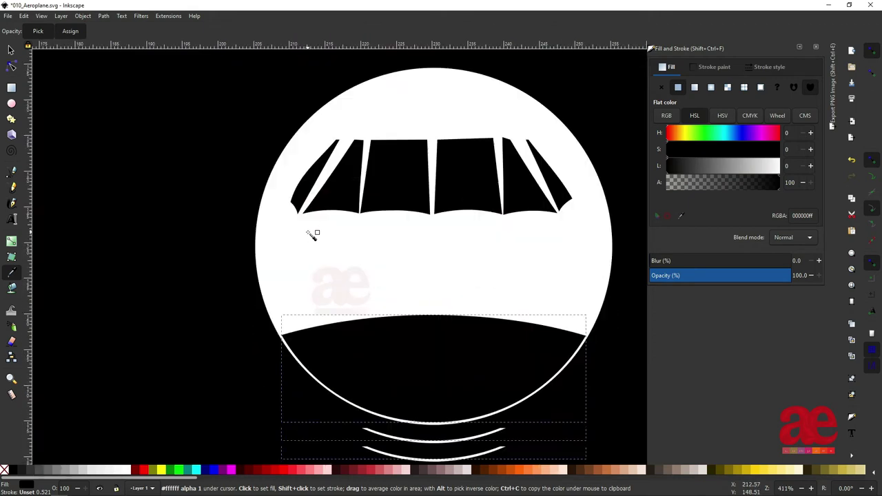
key(b)
click(308, 112)
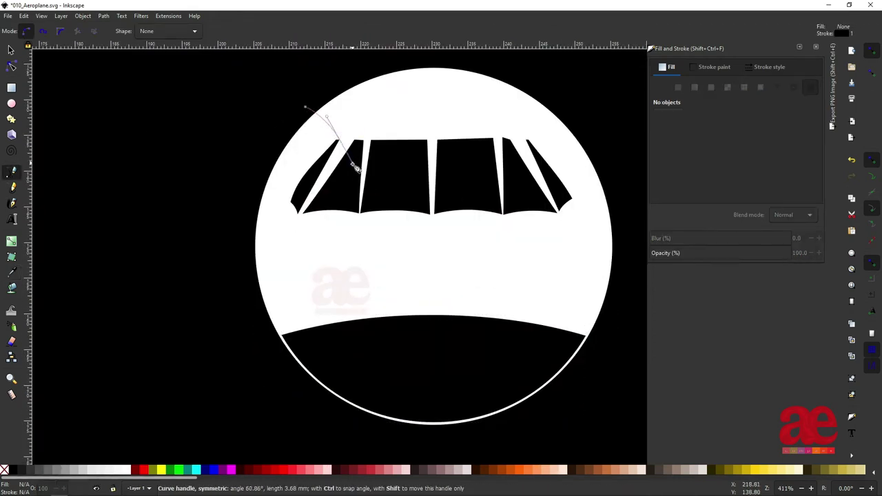
Draw a closed curved shape over the fuselage's left side, reshape it, and fill it red
drag(308, 238, 387, 301)
click(530, 421)
click(270, 456)
click(306, 107)
key(n)
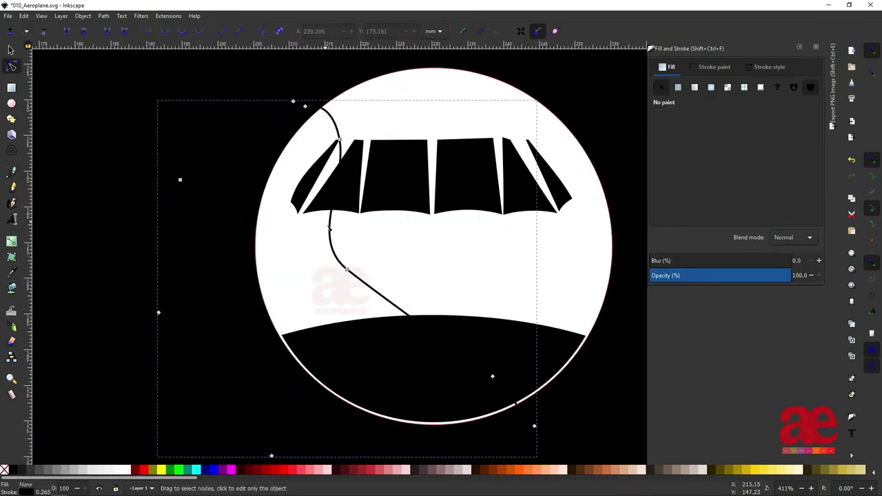
mouse_move(352, 214)
mouse_down()
mouse_move(340, 141)
mouse_move(363, 143)
mouse_up()
drag(492, 376, 527, 331)
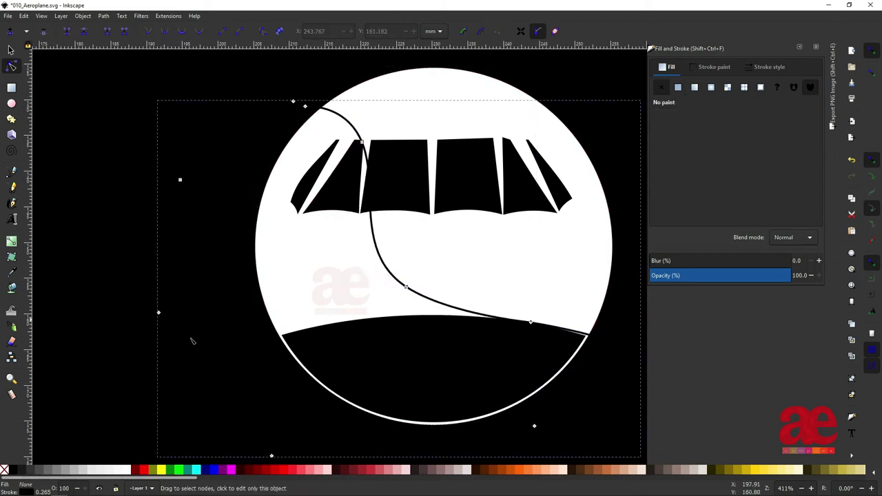
click(144, 470)
Clip the red shape to a copy of the fuselage circle
click(433, 117)
key(ctrl+d)
shift+click(164, 253)
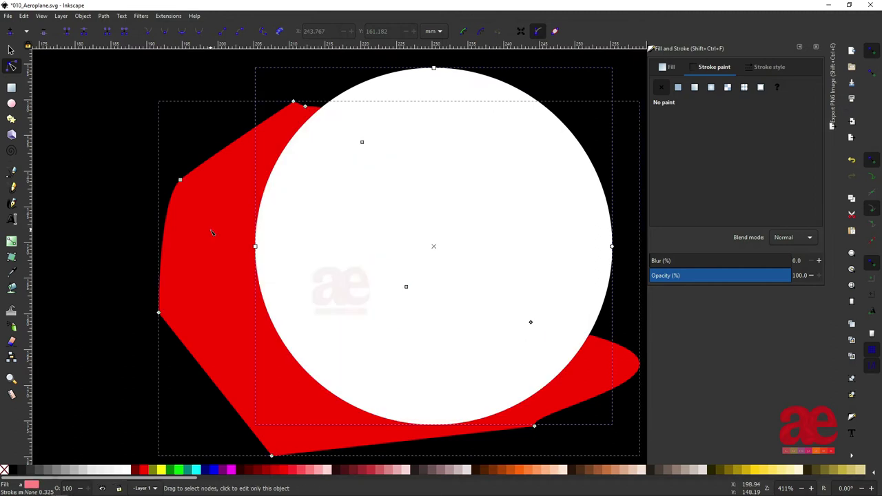
key(ctrl+asterisk)
key(ctrl+z)
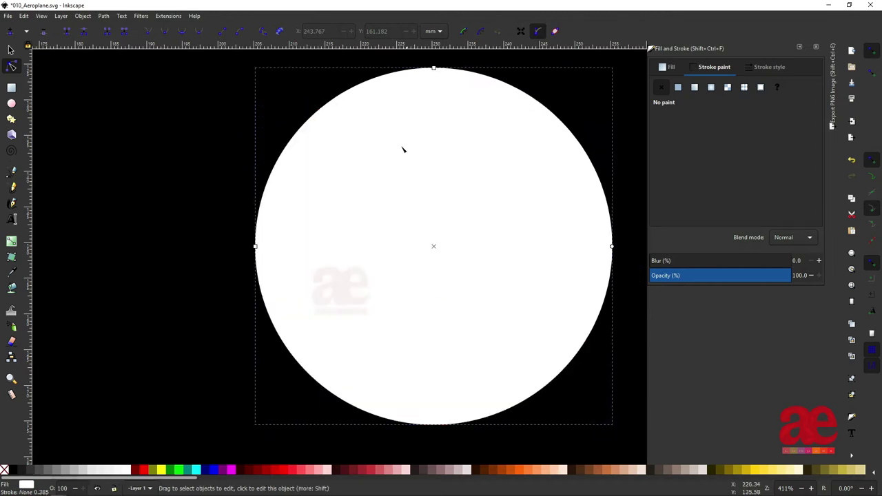
Shrink the white circle to 49 mm and shift it to reveal a thin rim
key(s)
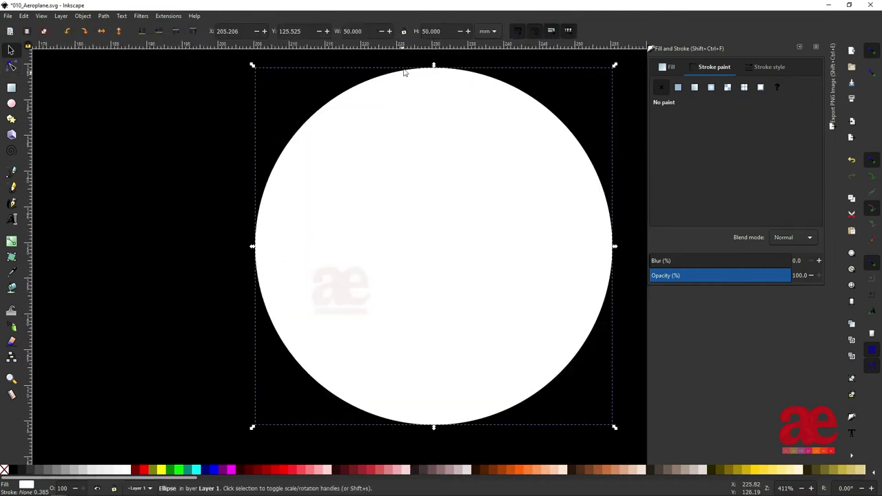
click(381, 31)
click(382, 31)
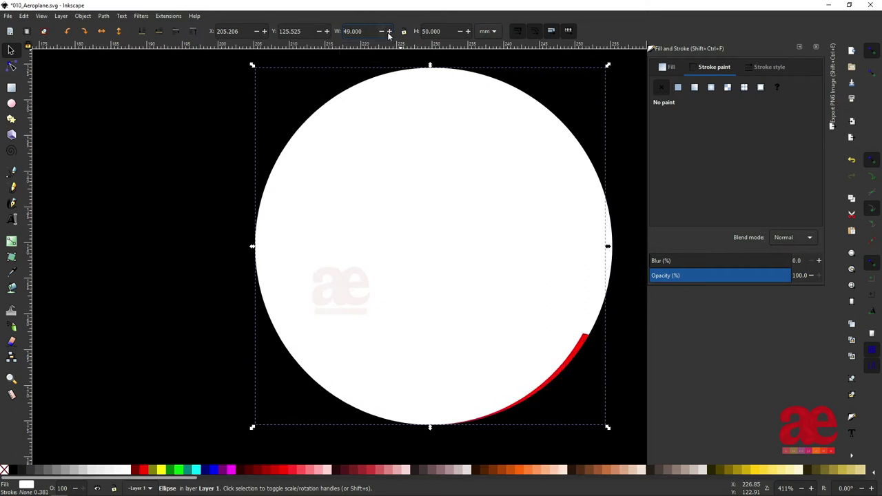
click(460, 31)
key(Down)
key(Down)
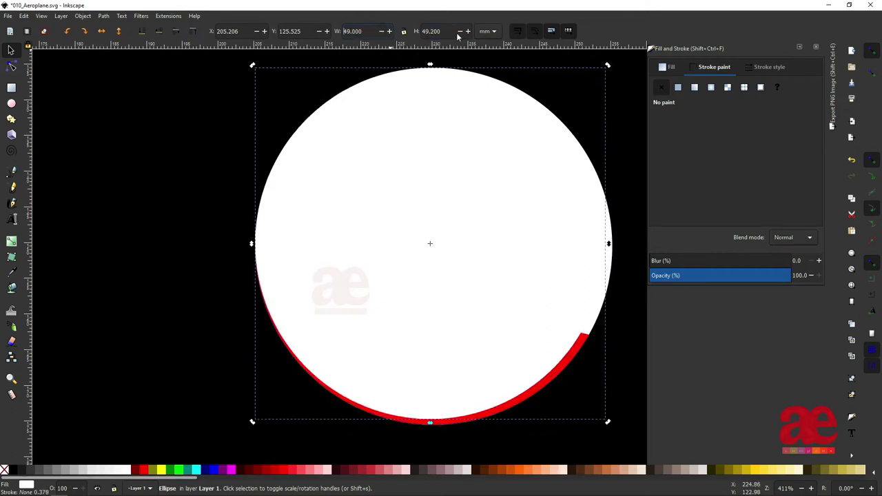
drag(386, 201, 390, 205)
Send the white circle behind the red shape and stretch the red shape slightly taller
click(312, 120)
click(339, 154)
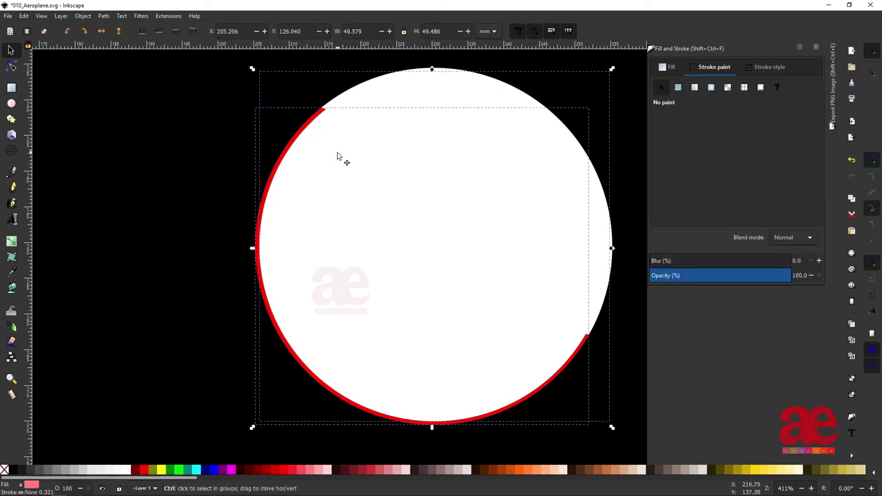
key(End)
click(340, 282)
scroll(340, 282, up, 1)
drag(454, 370, 454, 375)
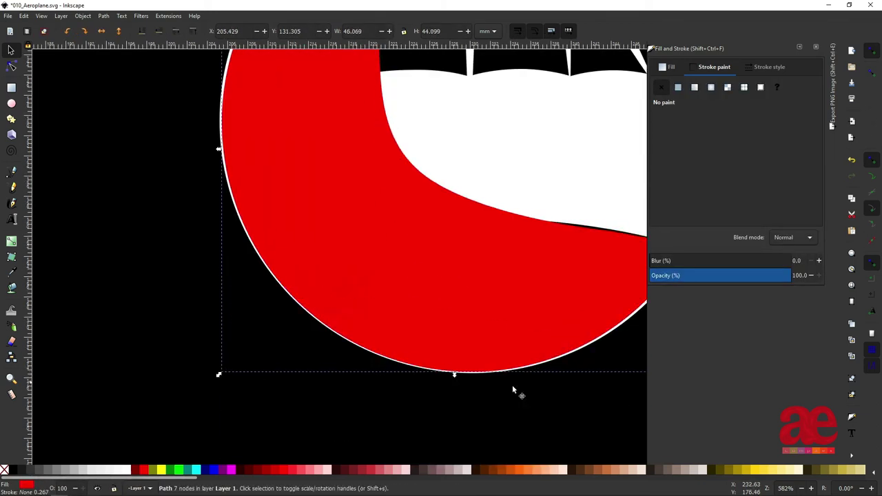
scroll(548, 148, right, 5)
scroll(532, 158, up, 8)
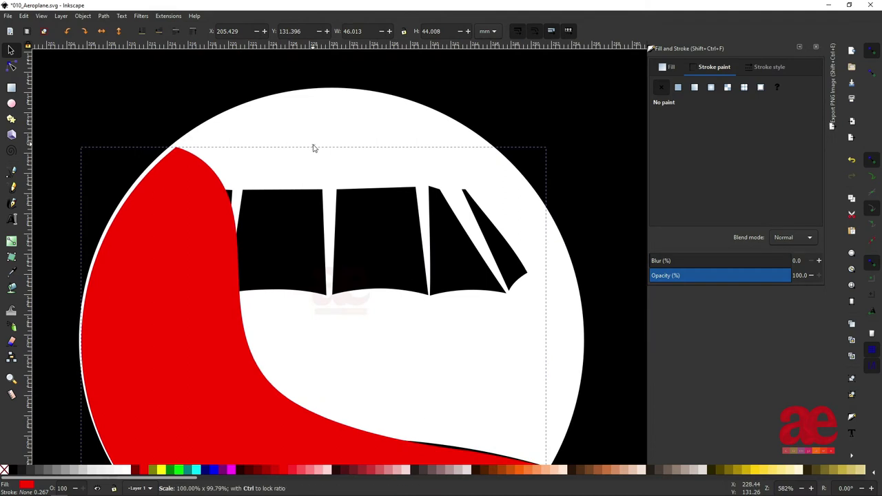
scroll(315, 147, down, 2)
Refill the shade with translucent black, view the whole page, and save the drawing
key(d)
click(351, 191)
click(669, 67)
click(716, 188)
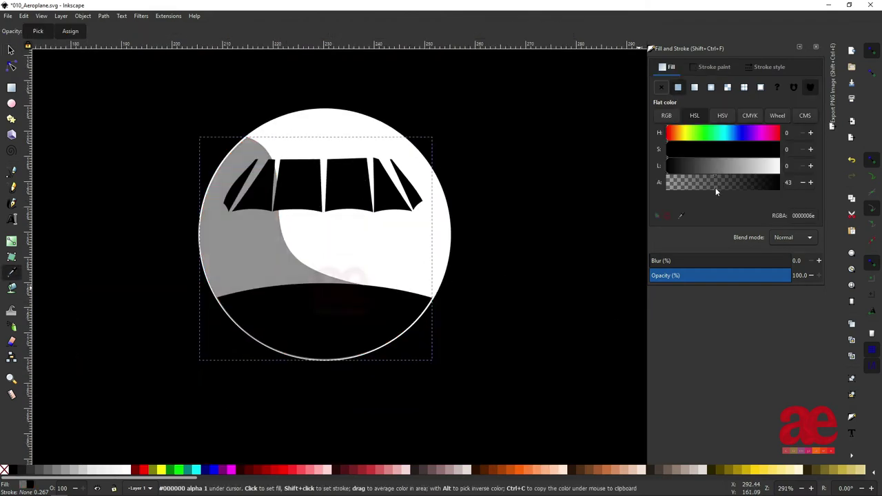
key(s)
click(465, 270)
key(5)
key(ctrl+s)
Draw a three-corner wing outline from the nose out to the right and fill it white
key(b)
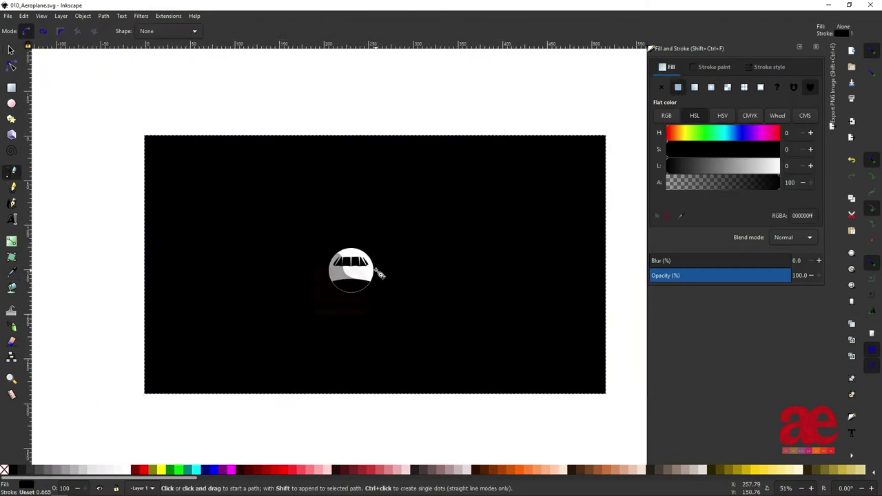
scroll(377, 272, up, 1)
click(366, 261)
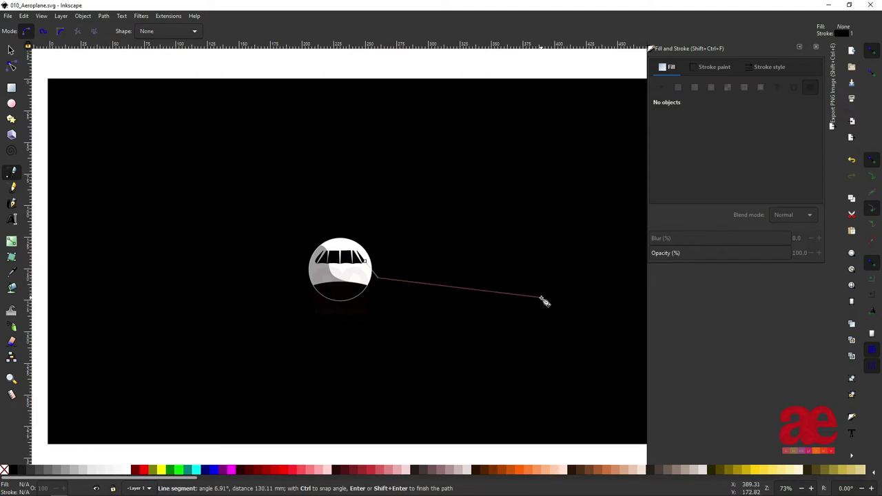
scroll(545, 301, right, 4)
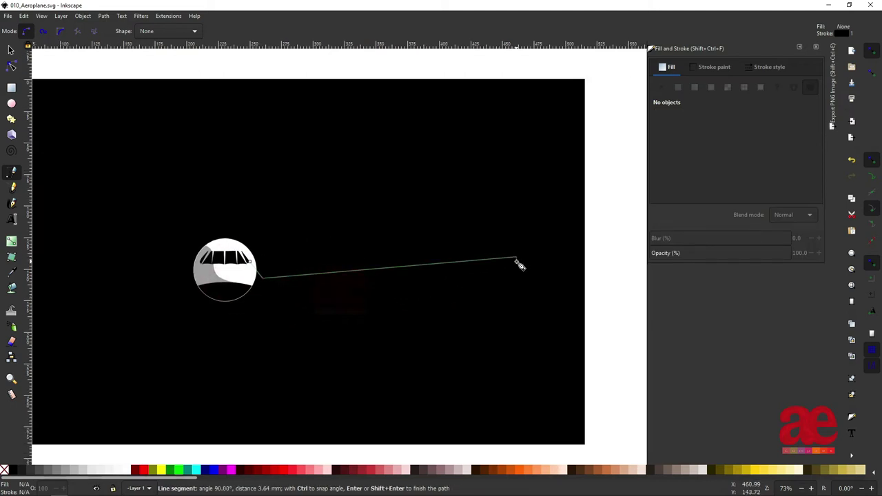
click(517, 260)
scroll(257, 298, up, 1)
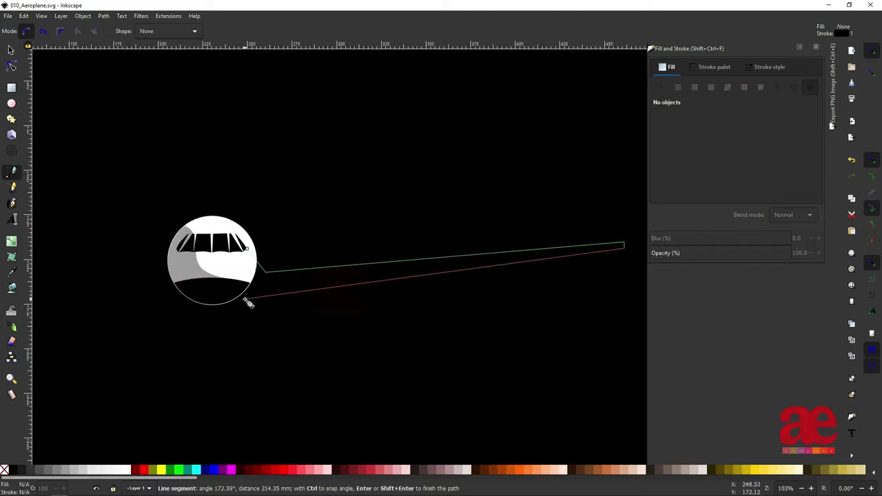
click(209, 312)
key(Return)
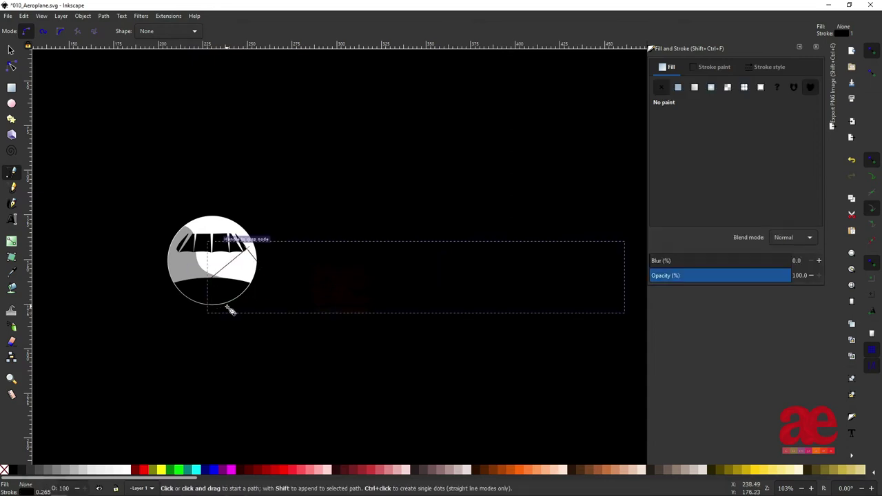
key(d)
click(231, 304)
Drag the wing-tip segment into a rounded curve
key(d)
scroll(236, 310, up, 2)
key(n)
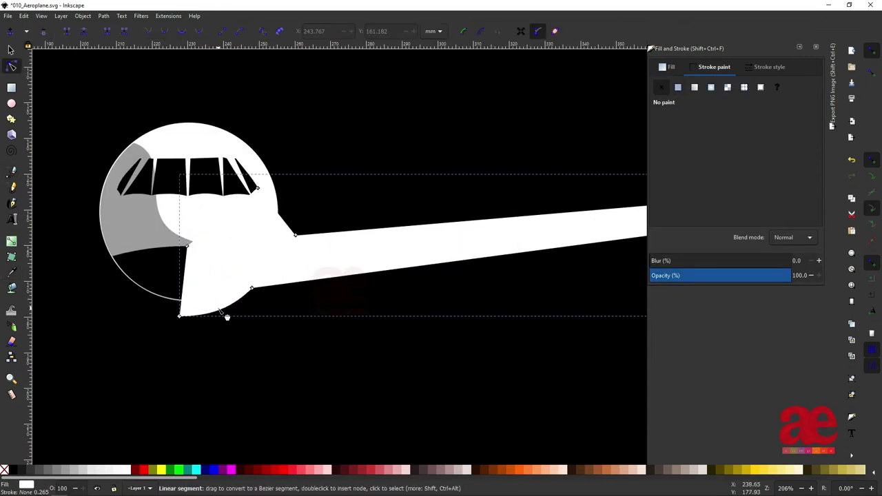
scroll(207, 314, down, 2)
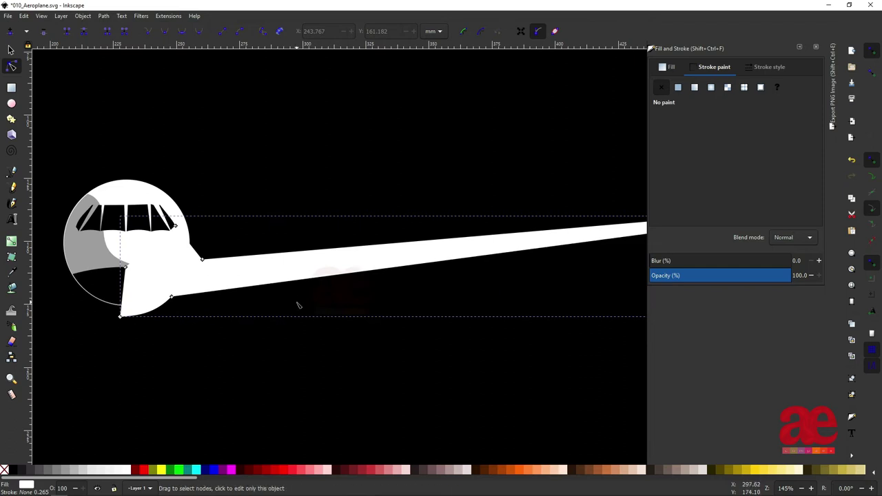
scroll(508, 262, up, 5)
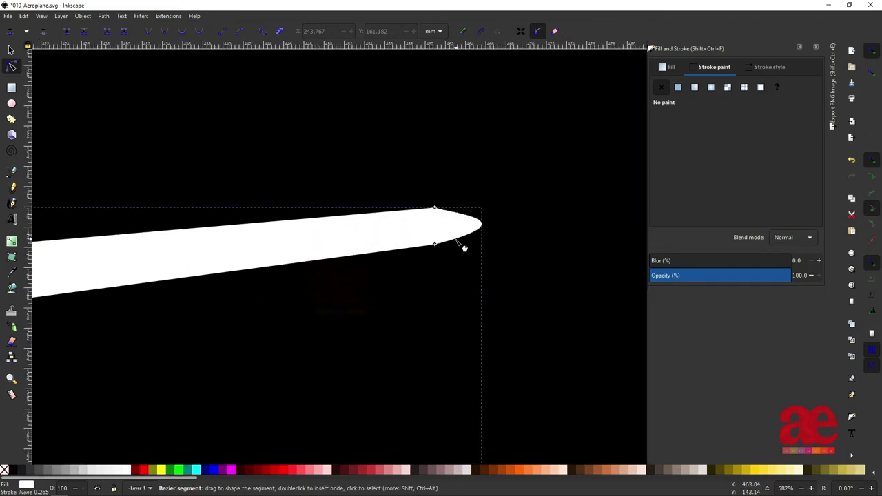
mouse_move(456, 239)
mouse_down()
mouse_move(499, 232)
mouse_move(498, 209)
mouse_up()
scroll(437, 301, down, 5)
scroll(349, 348, down, 1)
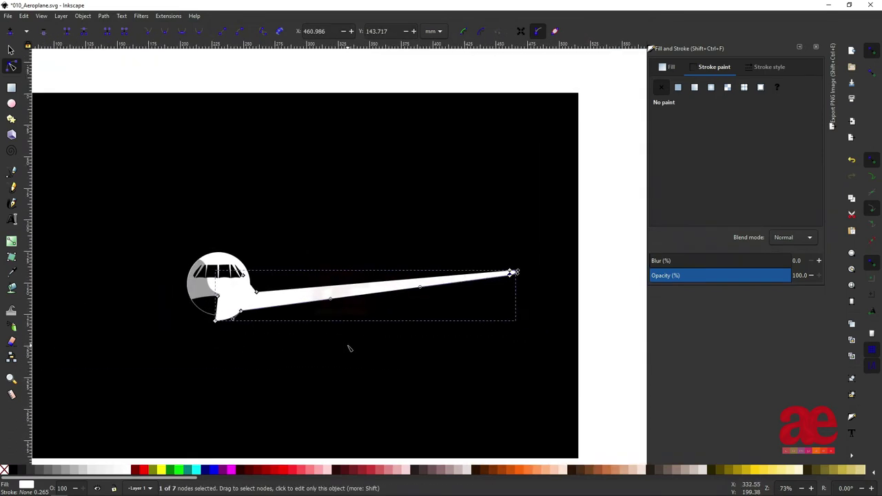
scroll(319, 352, up, 1)
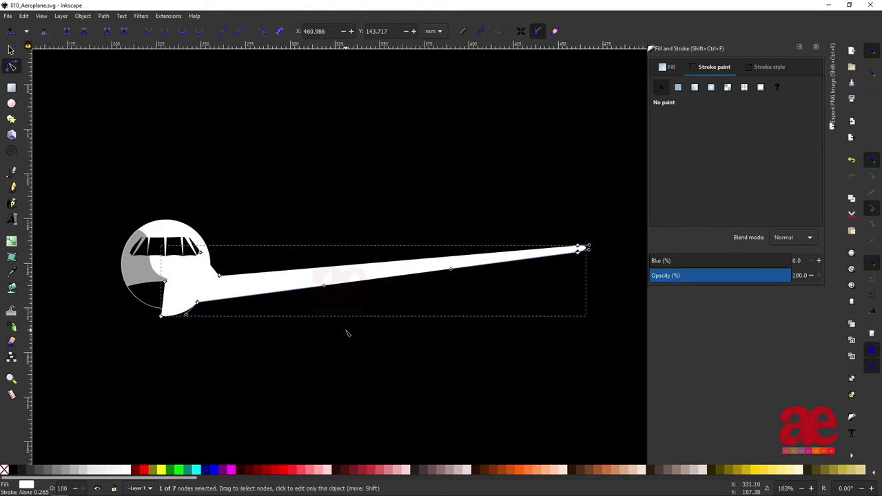
Reapply a white fill to the wing
key(s)
scroll(333, 286, up, 2)
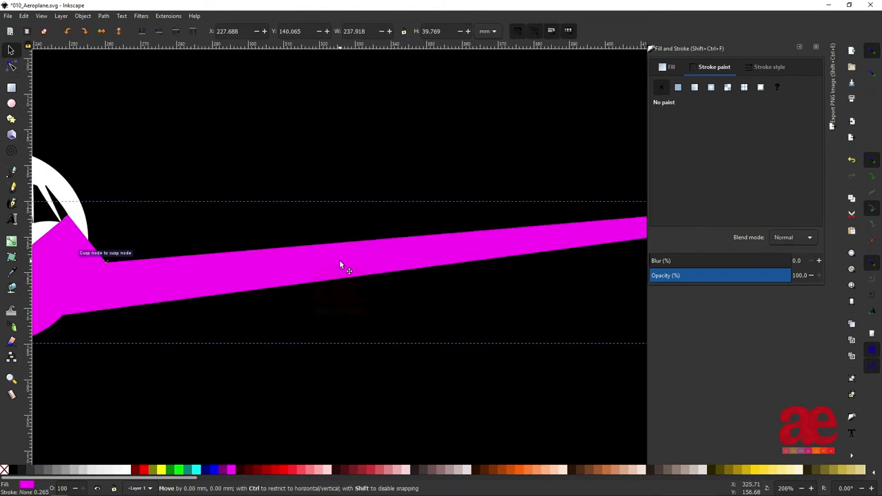
scroll(357, 292, up, 2)
scroll(357, 191, down, 3)
scroll(388, 281, down, 1)
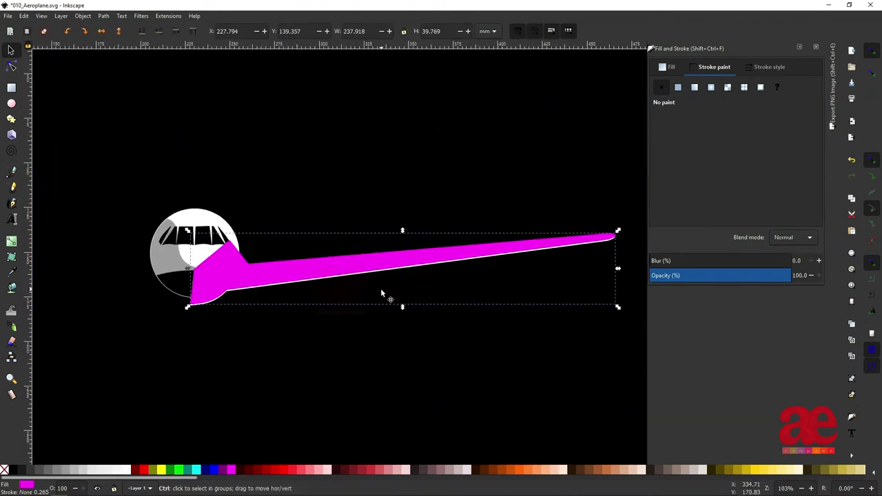
scroll(367, 220, up, 4)
click(124, 471)
Size the small engine circle to 15 mm and centre it under the wing as an even ring
scroll(351, 332, down, 4)
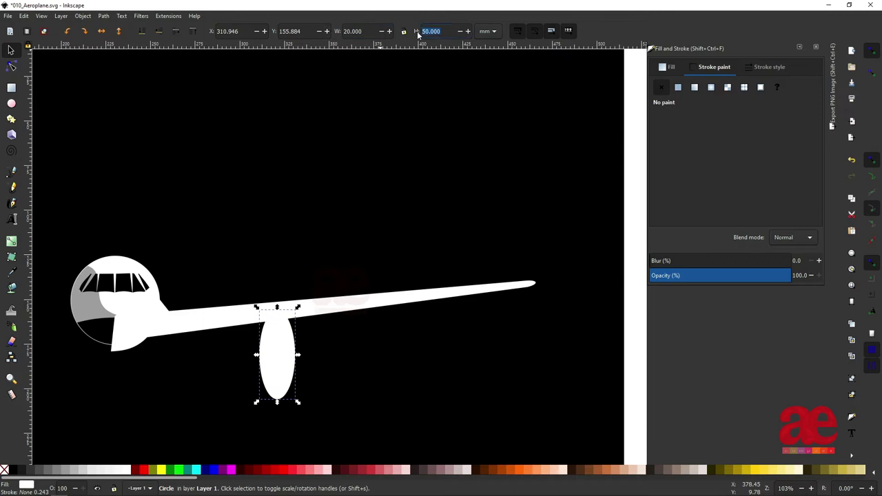
text(20)
key(Return)
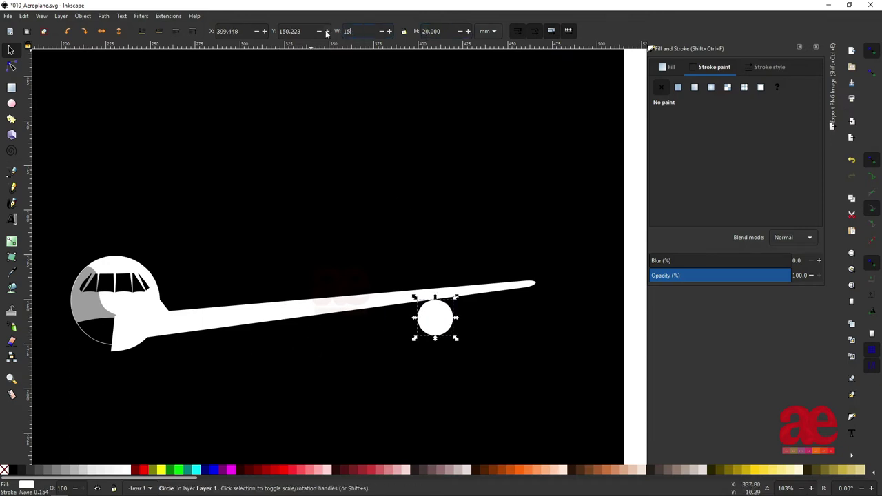
text(15)
key(Return)
scroll(458, 324, up, 2)
drag(419, 311, 431, 316)
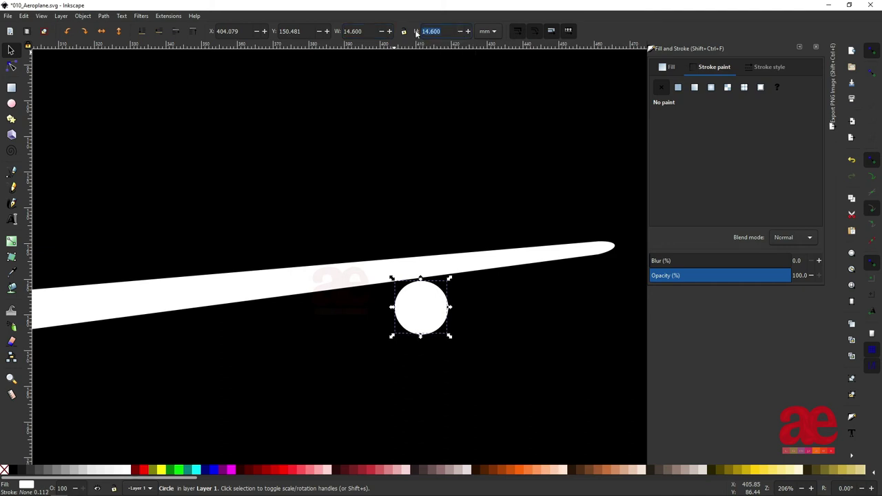
key(s)
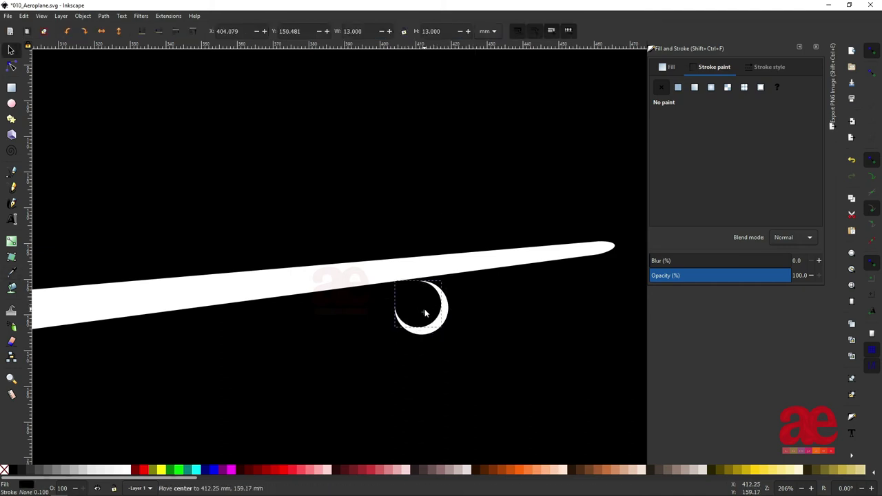
drag(422, 310, 428, 308)
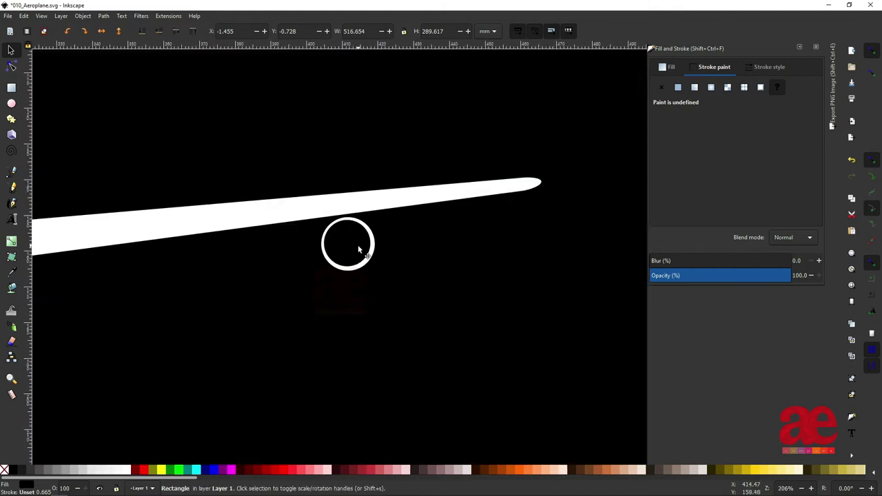
Make a 25 mm wide engine ring and move it closer to the fuselage
click(337, 31)
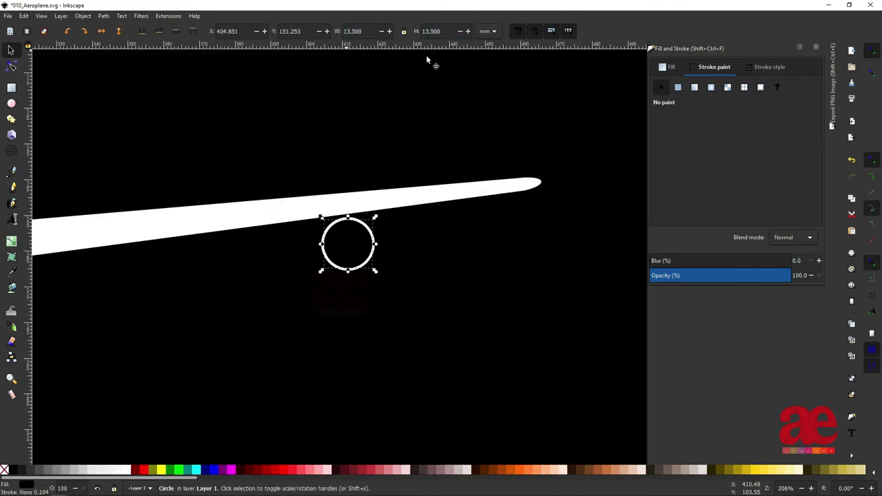
ctrl+scroll(344, 242, up, 1)
ctrl+scroll(149, 331, up, 2)
ctrl+scroll(222, 331, down, 3)
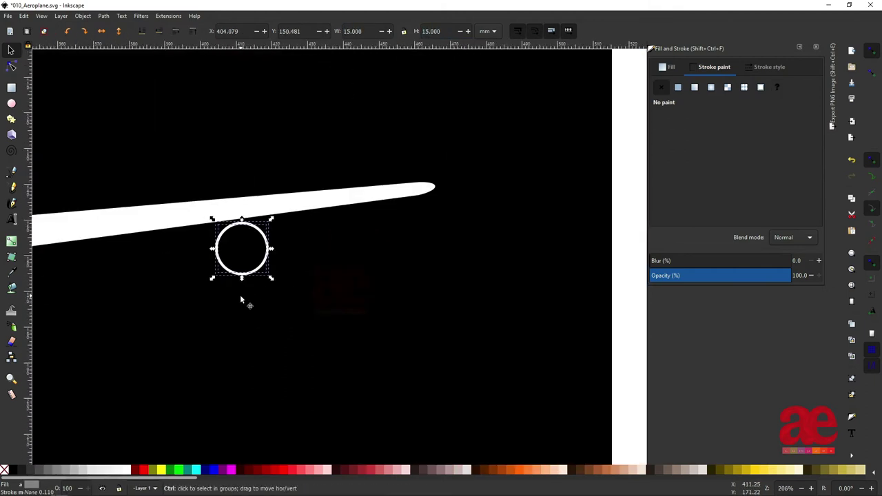
ctrl+scroll(240, 303, down, 2)
text(25)
key(Return)
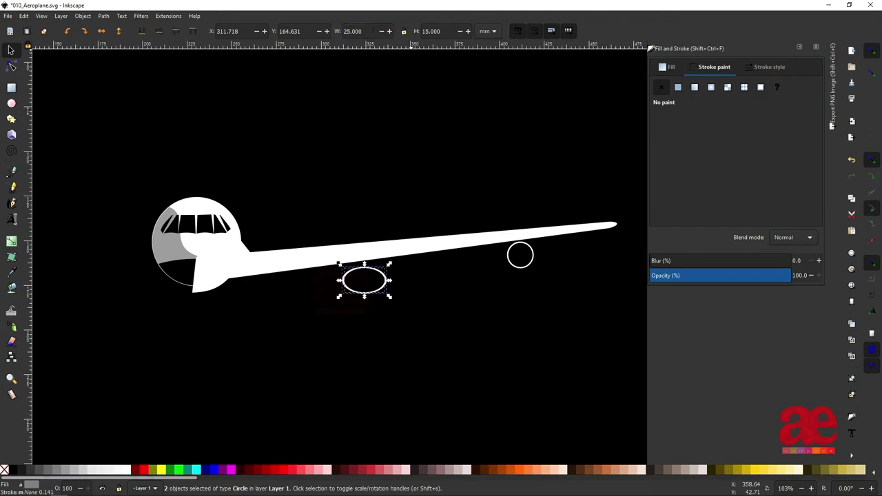
drag(364, 290, 335, 287)
ctrl+scroll(345, 296, down, 4)
ctrl+scroll(335, 293, up, 3)
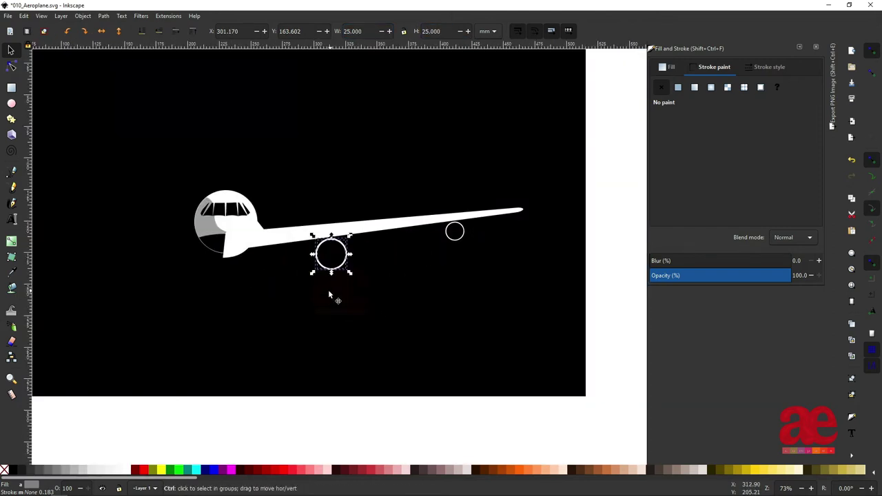
ctrl+scroll(331, 219, up, 2)
click(332, 220)
ctrl+scroll(333, 220, down, 1)
Draw a rectangle enclosing the whole aeroplane
ctrl+scroll(354, 290, down, 3)
click(357, 314)
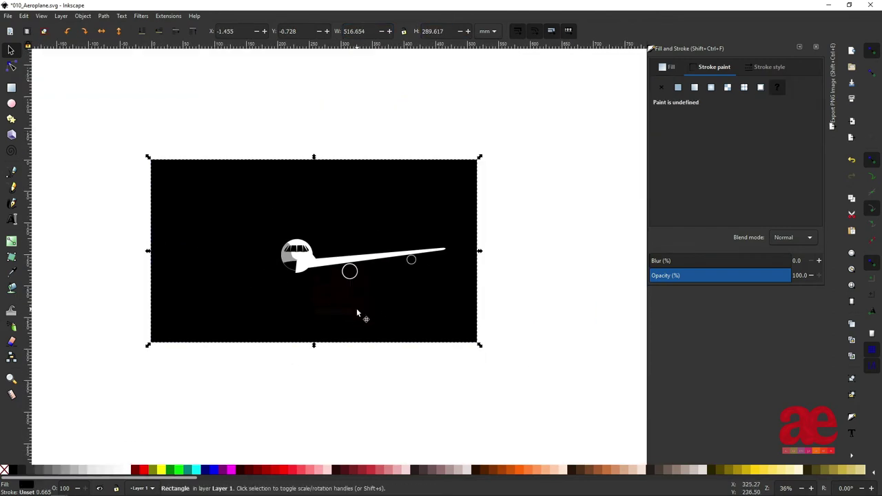
ctrl+scroll(357, 313, up, 4)
ctrl+scroll(370, 322, up, 2)
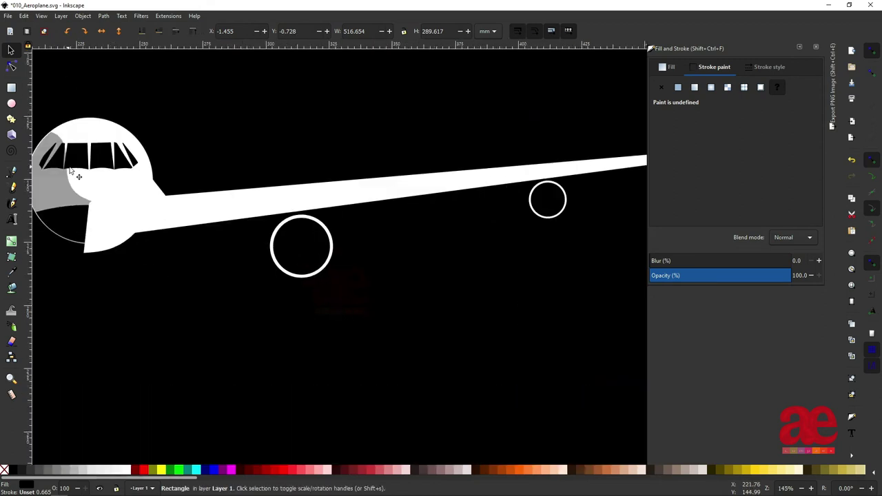
click(168, 216)
ctrl+scroll(167, 231, down, 3)
click(11, 87)
drag(94, 142, 370, 277)
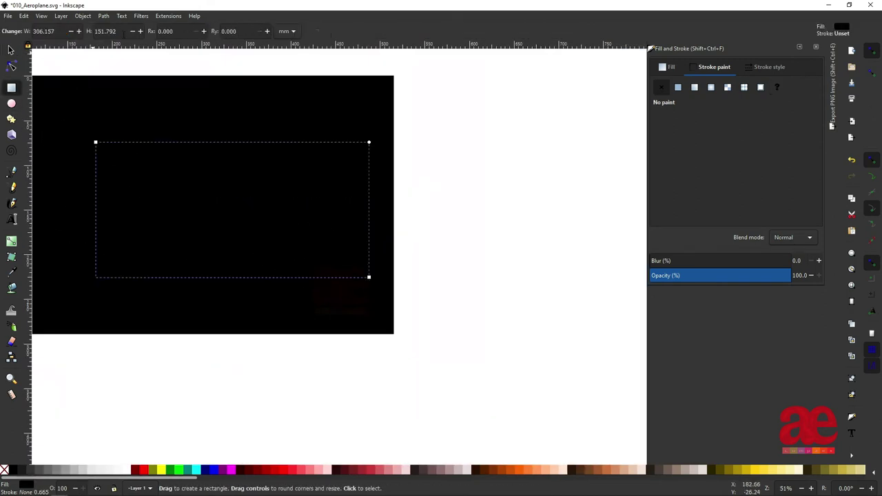
Lower the rectangle beneath the aeroplane and fill it light grey
click(11, 50)
click(175, 31)
click(196, 470)
click(131, 470)
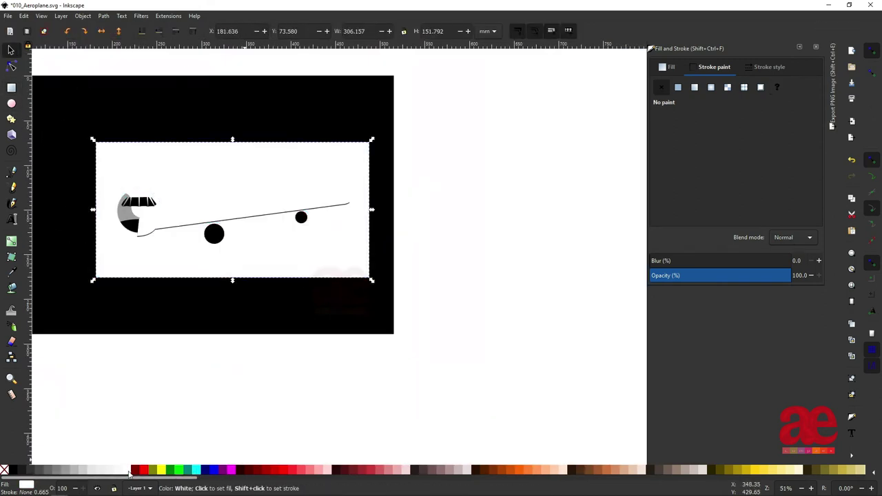
click(77, 471)
Draw a small triangle between the wing and the engine
ctrl+scroll(227, 314, up, 1)
ctrl+scroll(228, 314, up, 1)
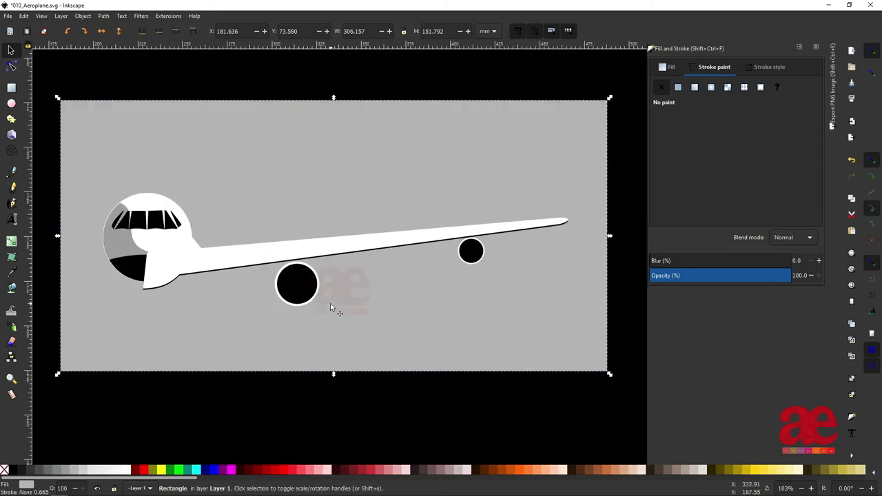
ctrl+scroll(330, 303, up, 2)
click(262, 276)
key(F9)
mouse_move(220, 204)
mouse_down()
mouse_move(234, 216)
mouse_move(221, 216)
mouse_up()
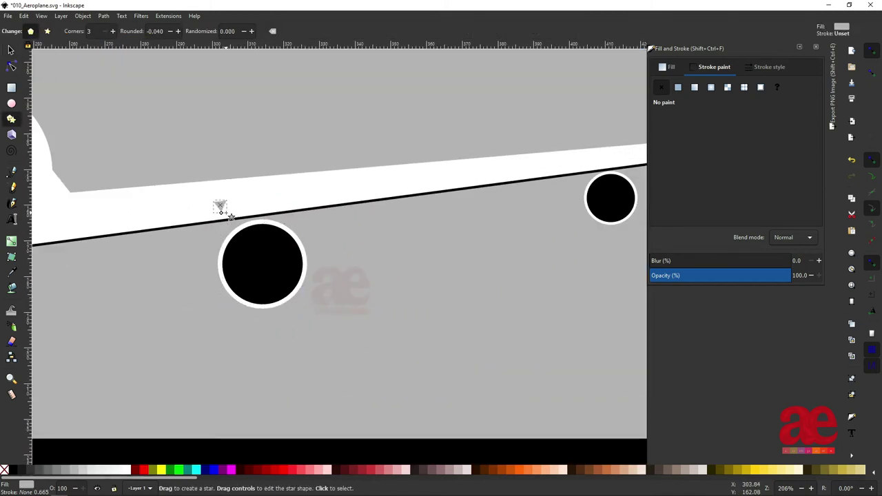
Select the small engine ring and nudge the large engine down and right
key(s)
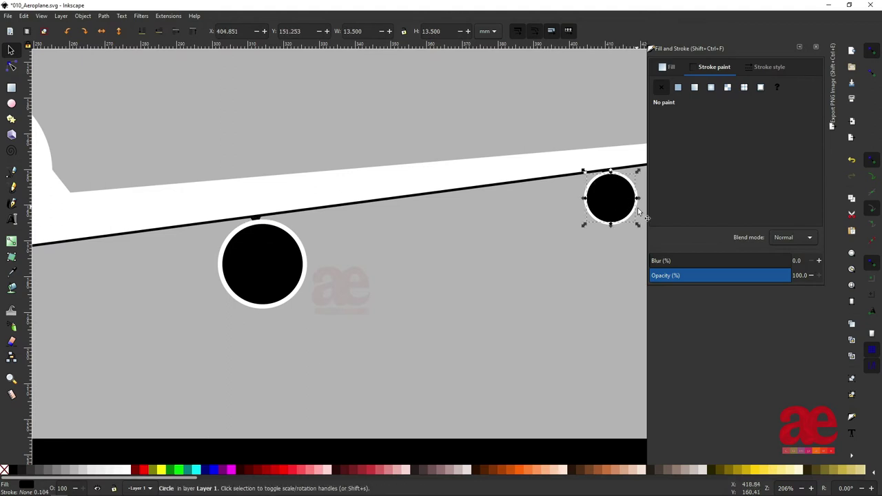
key(Escape)
key(n)
drag(578, 165, 646, 252)
ctrl+scroll(607, 228, up, 2)
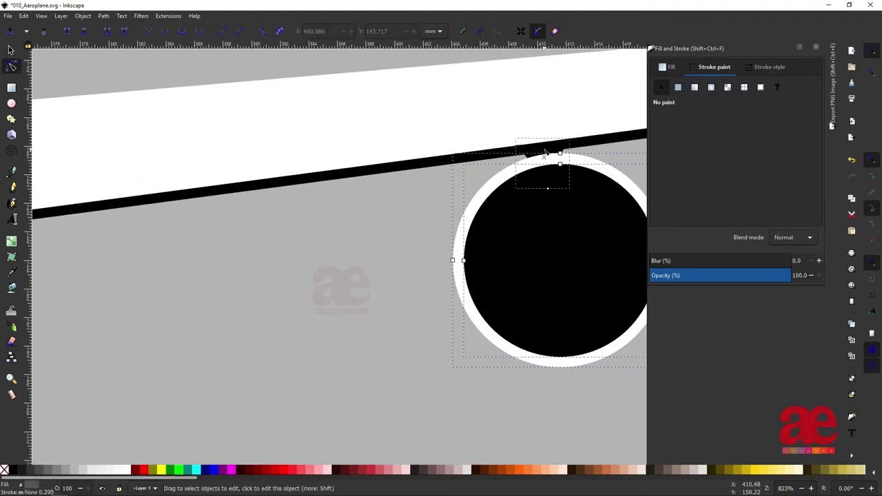
key(s)
ctrl+scroll(566, 246, down, 4)
ctrl+scroll(479, 278, down, 2)
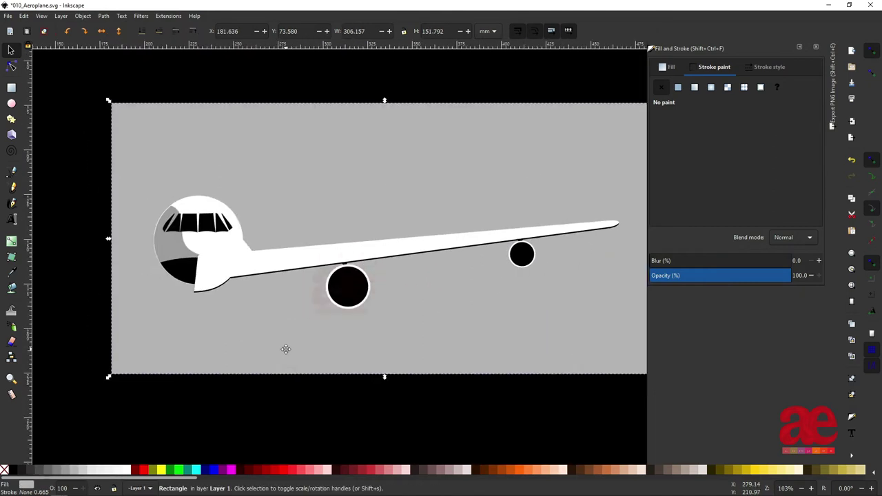
click(285, 350)
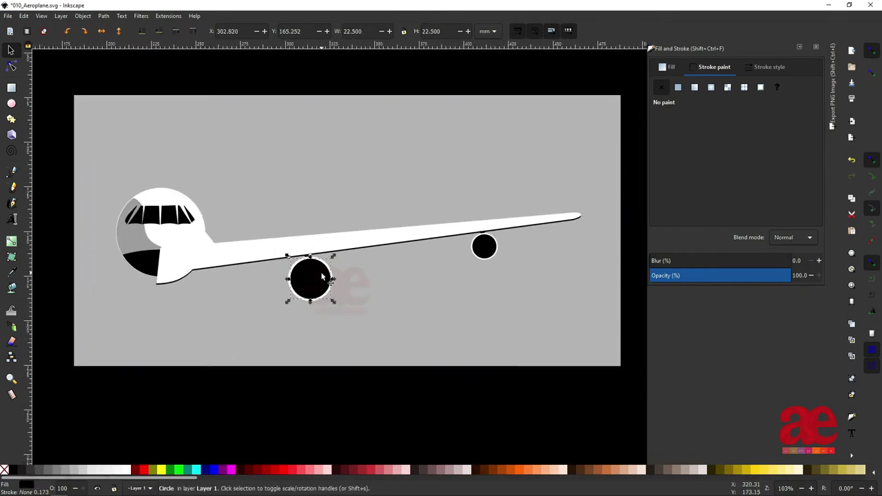
ctrl+scroll(321, 276, up, 1)
drag(302, 276, 306, 284)
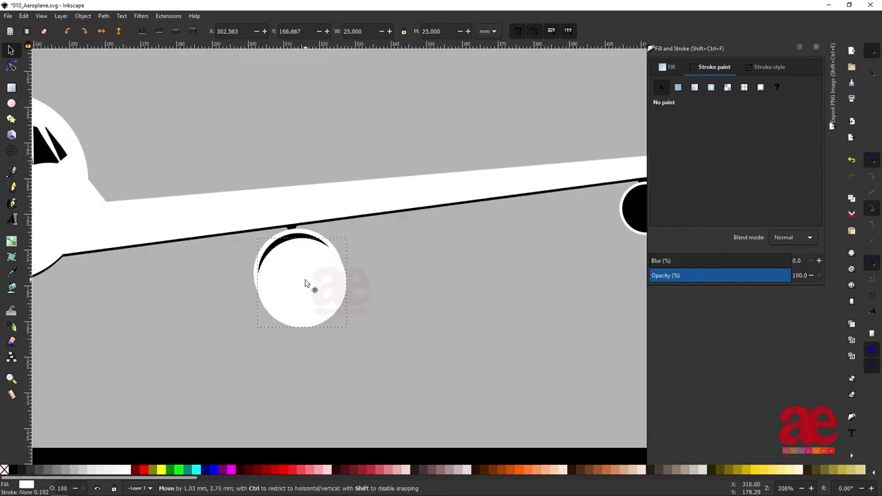
Fill the large engine's face black at alpha 40 for a translucent shadow
key(d)
click(631, 207)
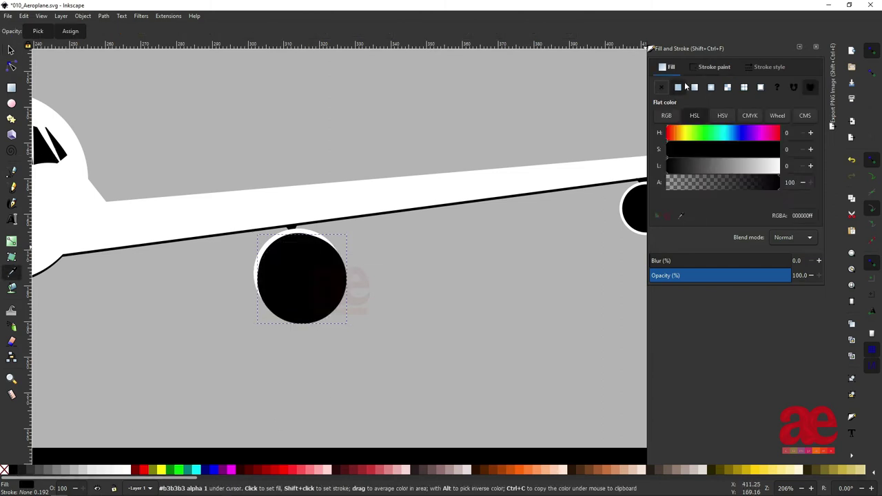
drag(716, 184, 712, 183)
scroll(338, 286, up, 1)
key(s)
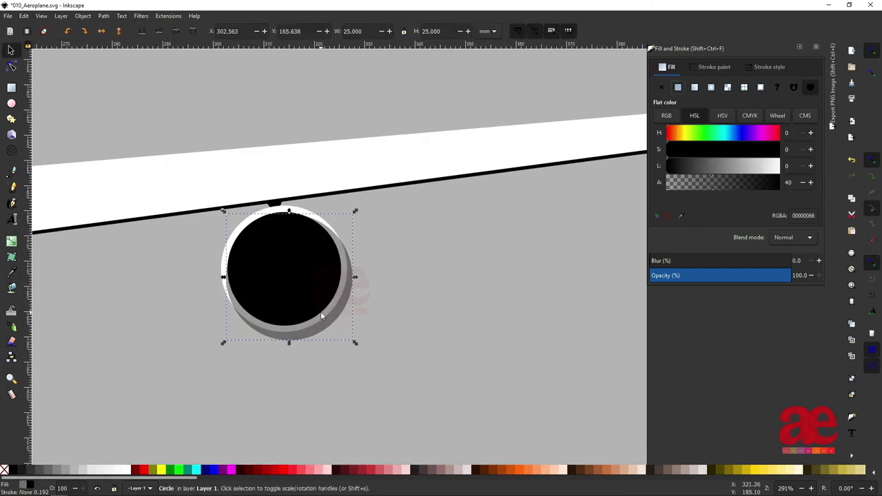
key(ctrl+z)
key(ctrl+z)
key(ctrl+shift+z)
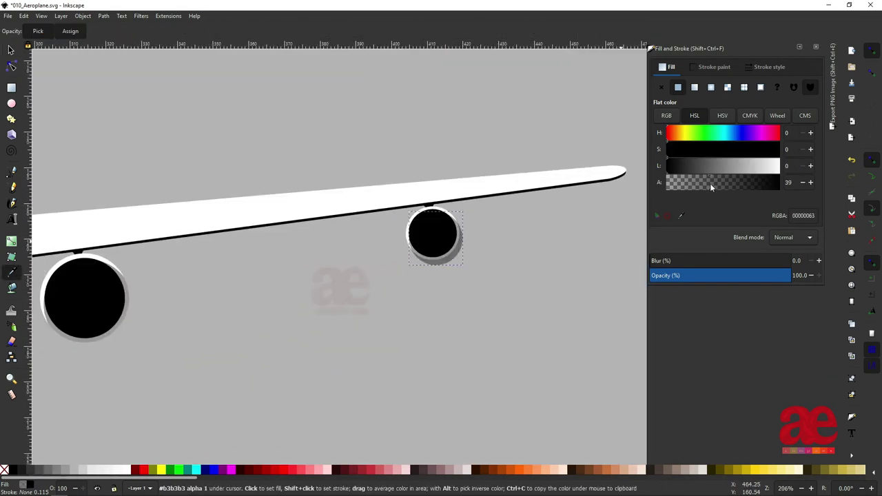
Zoom to the whole page and start a pen outline at the wing's lower edge
scroll(448, 232, up, 3)
scroll(482, 237, up, 2)
key(5)
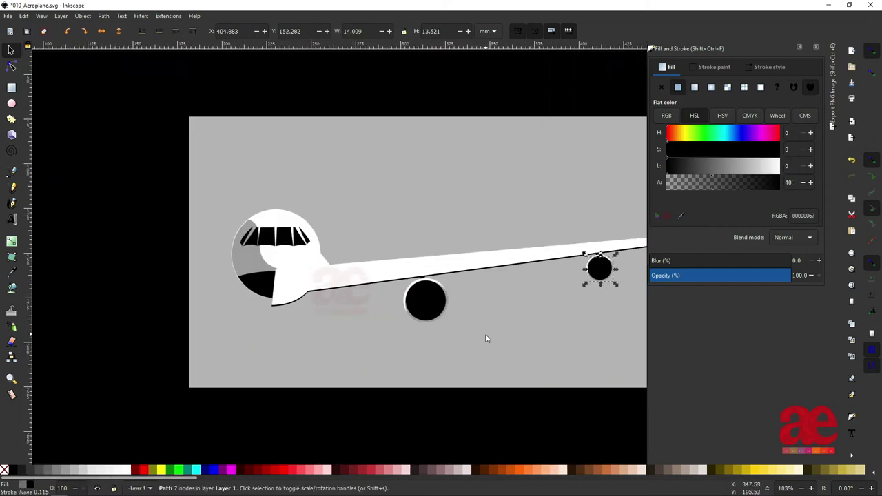
scroll(345, 318, up, 2)
key(b)
click(370, 252)
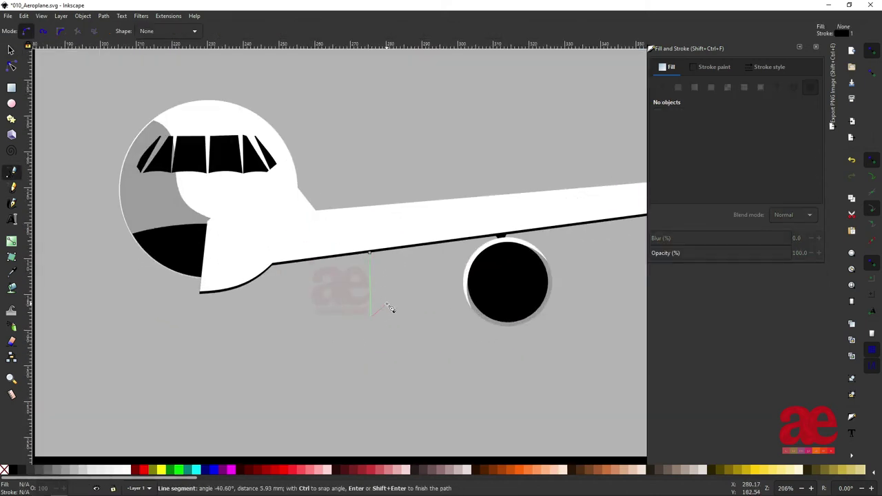
Close the strut outline and snap one of its nodes onto the wing edge
click(387, 251)
scroll(378, 303, up, 3)
key(n)
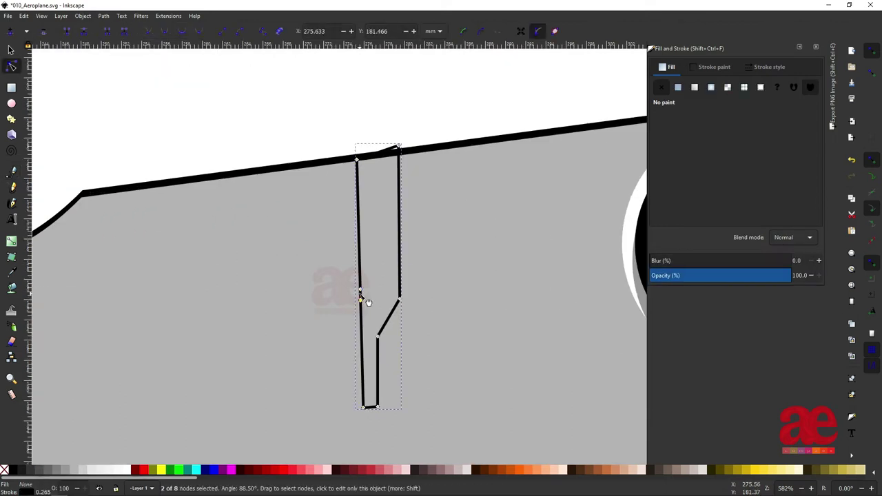
drag(211, 183, 202, 177)
scroll(193, 181, up, 2)
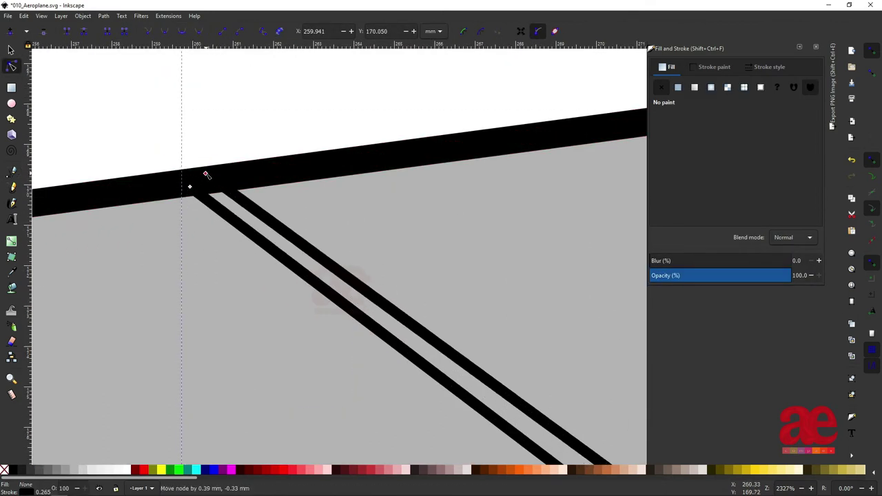
scroll(249, 250, down, 5)
scroll(295, 234, up, 3)
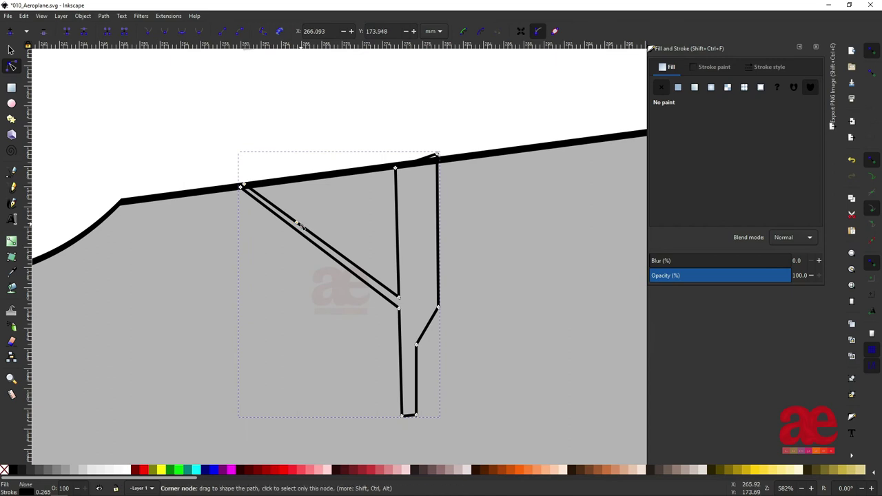
Reshape nodes into a diagonal brace running from the strut up to the wing
drag(299, 224, 343, 192)
scroll(299, 224, up, 4)
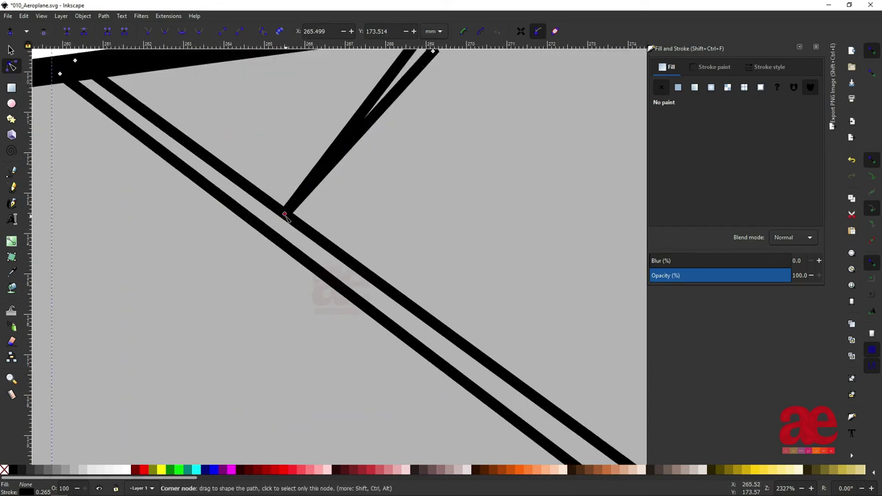
drag(285, 211, 301, 227)
scroll(384, 173, down, 2)
scroll(404, 104, up, 2)
drag(414, 107, 430, 103)
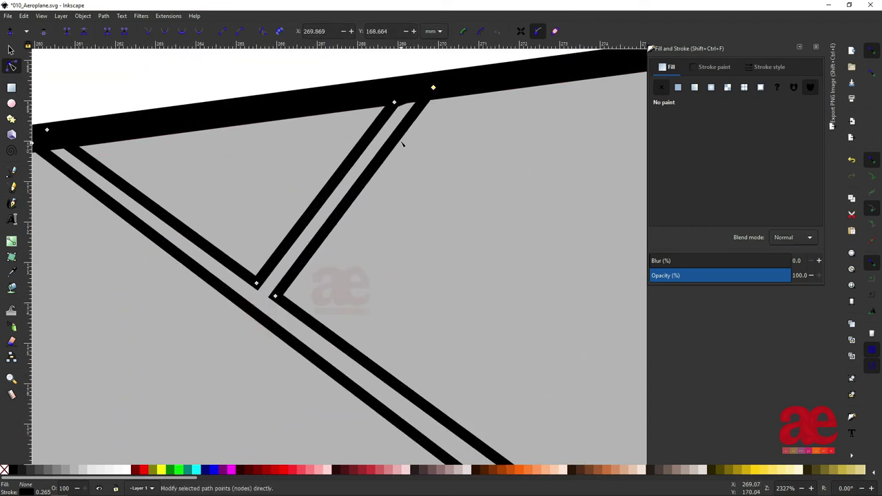
scroll(402, 144, down, 5)
scroll(436, 293, down, 2)
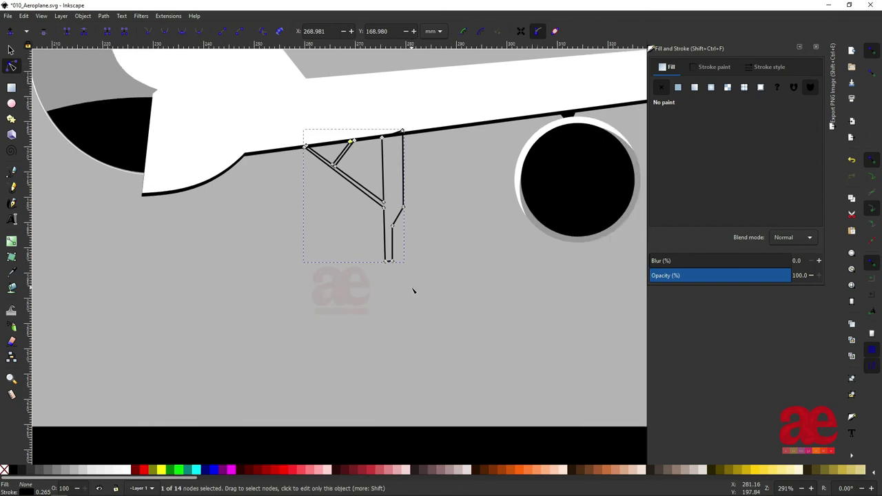
Duplicate the engine rim circle, resize it to 10 × 10 mm and place it under the strut
click(532, 146)
key(ctrl+d)
drag(527, 180, 315, 292)
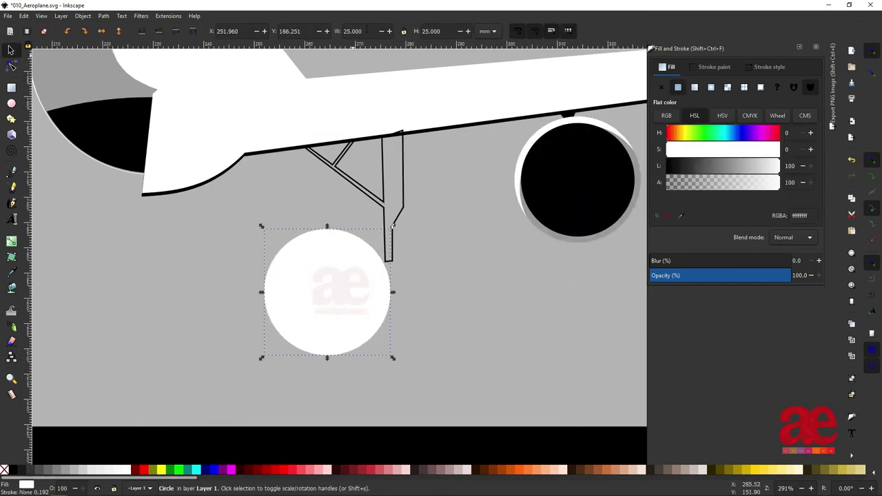
triple_click(353, 31)
text(10)
key(Return)
triple_click(430, 31)
text(10)
key(Return)
drag(290, 246, 354, 260)
Intersect a rectangle with the small circle to make a rounded black wheel
key(r)
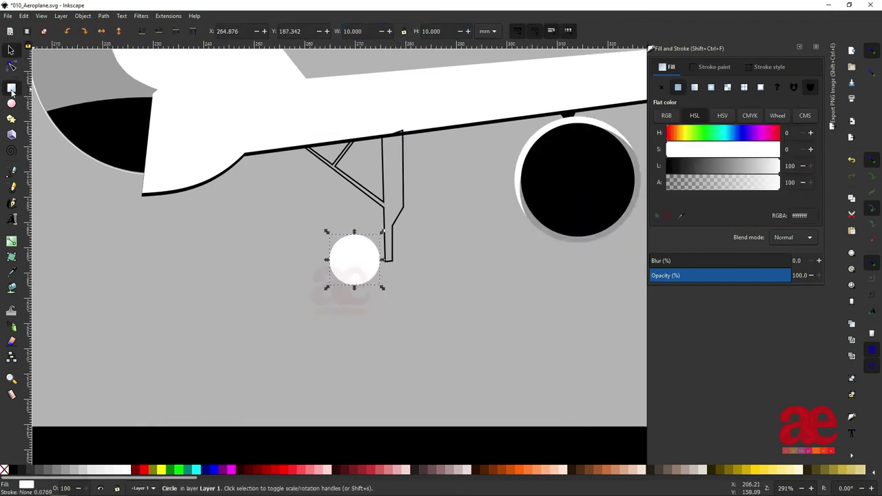
drag(335, 214, 373, 302)
scroll(323, 252, up, 2)
key(s)
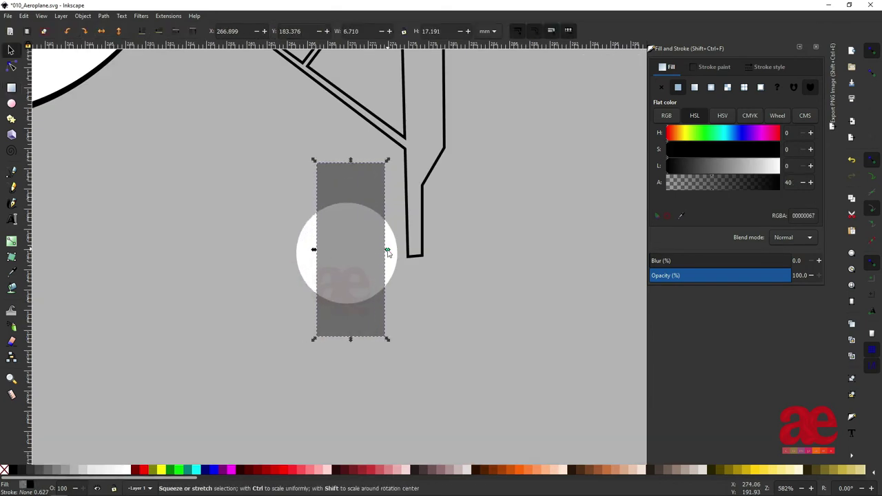
mouse_move(388, 253)
mouse_down()
mouse_move(371, 257)
mouse_move(467, 262)
mouse_up()
key(ctrl+asterisk)
click(33, 470)
Duplicate the wheel and add axle rectangles joining the two wheels
key(ctrl+d)
key(r)
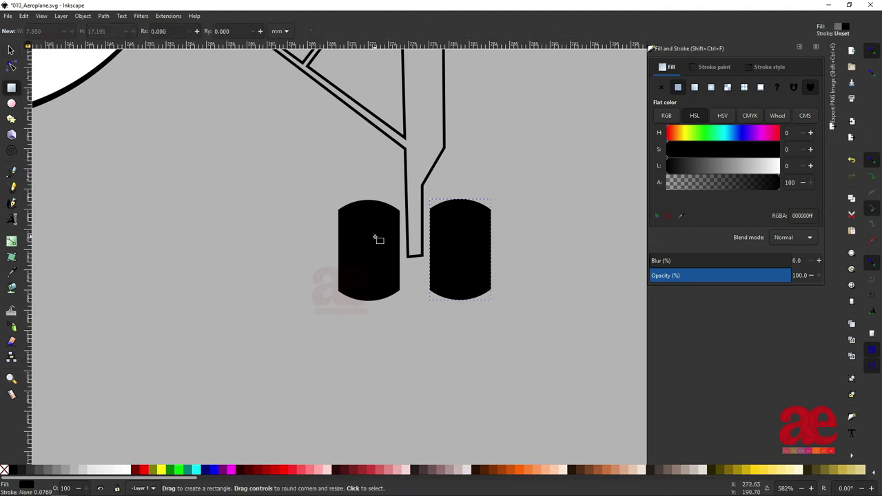
drag(382, 236, 461, 264)
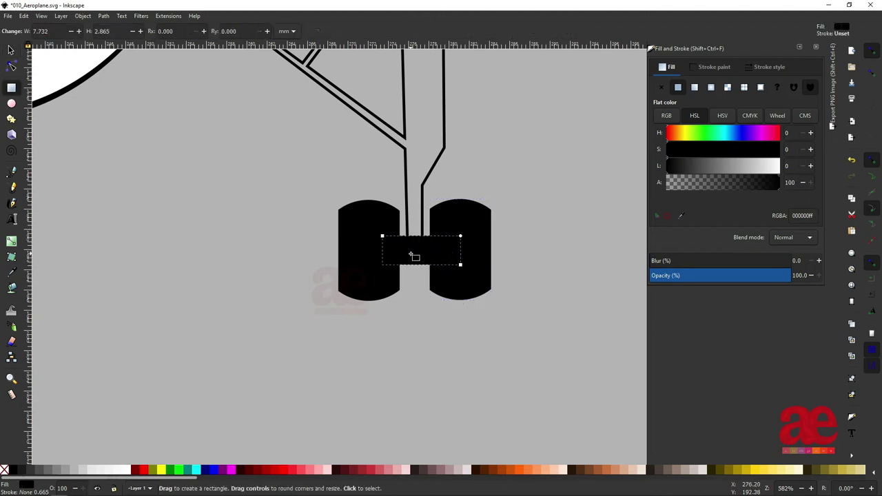
key(s)
click(448, 243)
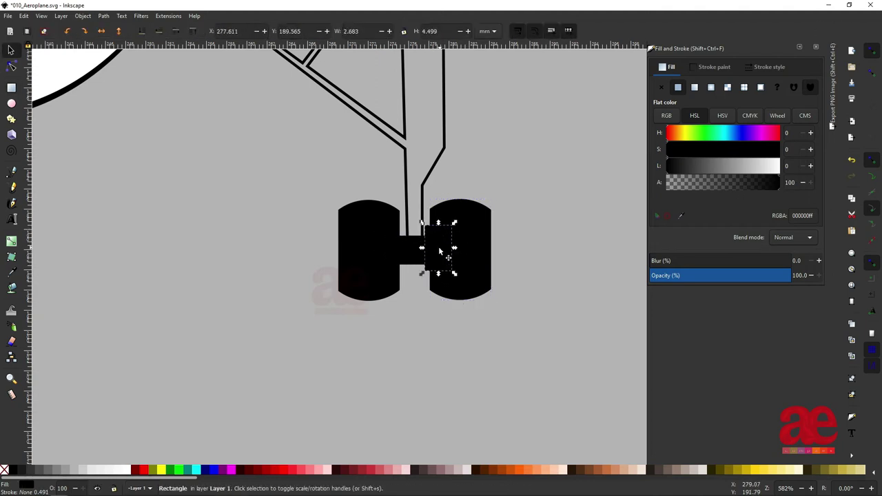
ctrl+scroll(390, 257, up, 2)
drag(390, 256, 397, 240)
ctrl+scroll(493, 241, down, 2)
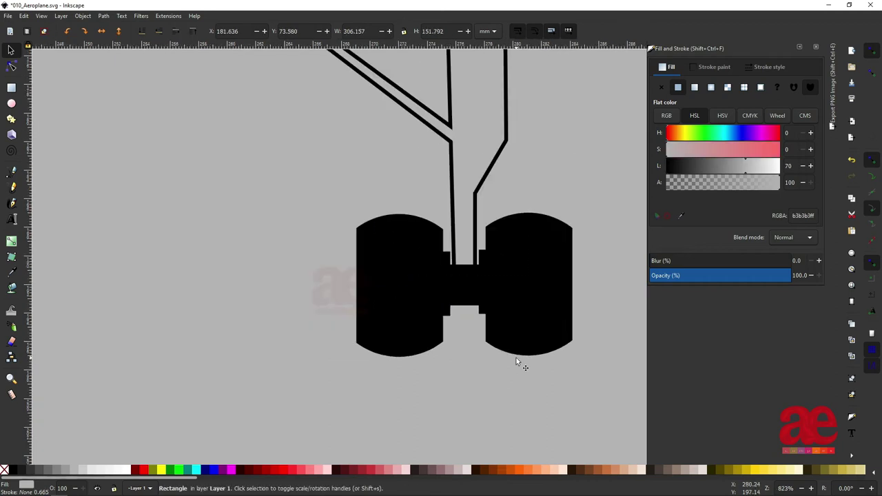
ctrl+scroll(516, 358, up, 4)
drag(475, 264, 426, 232)
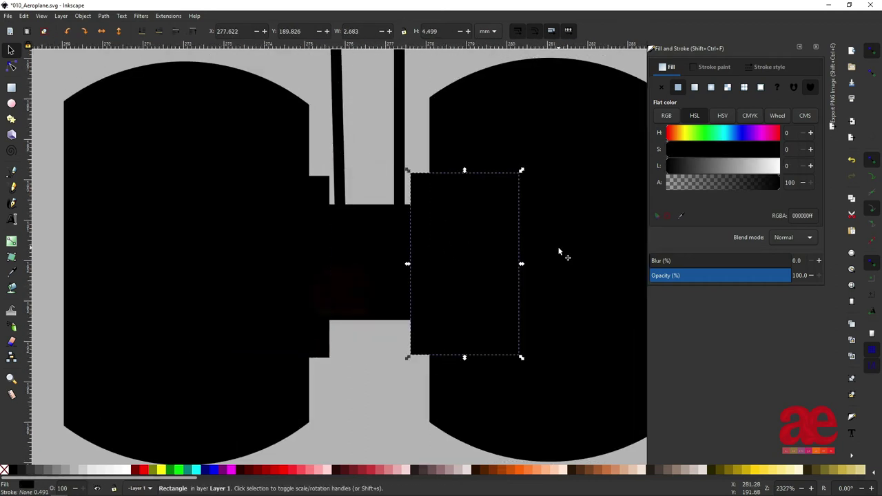
ctrl+scroll(559, 252, down, 7)
Move the white nose circle down and to the right
key(d)
ctrl+scroll(461, 286, up, 3)
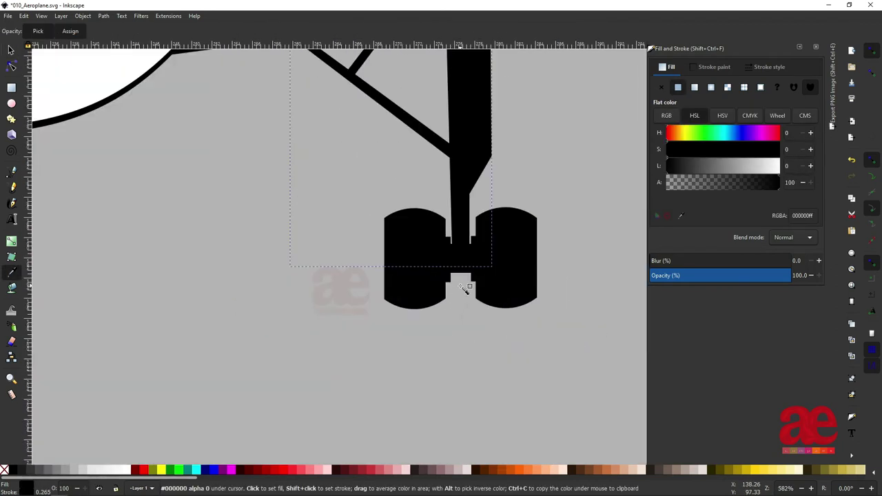
ctrl+scroll(463, 287, down, 4)
ctrl+scroll(429, 260, down, 1)
ctrl+scroll(473, 262, down, 1)
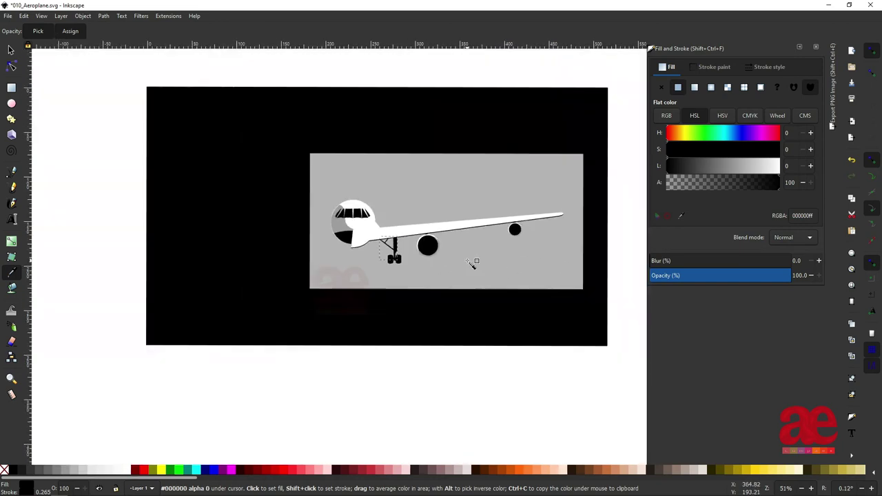
ctrl+scroll(513, 259, up, 1)
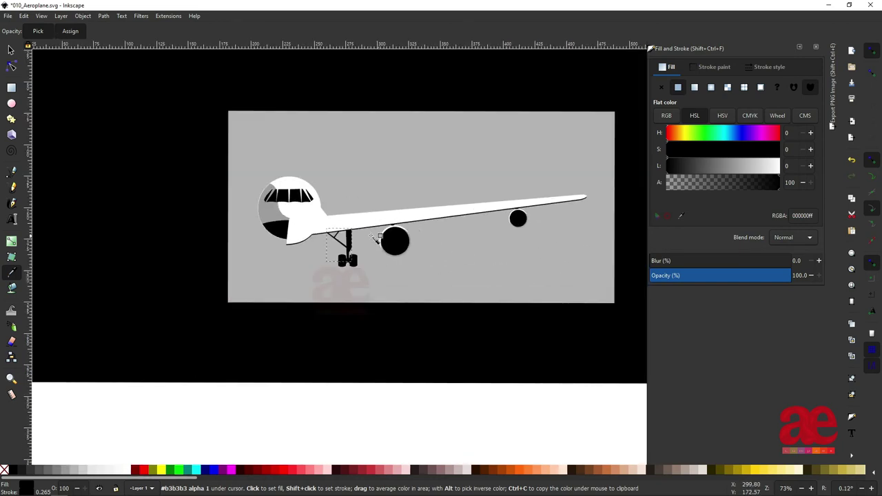
ctrl+scroll(374, 238, up, 1)
key(s)
click(263, 162)
drag(264, 162, 290, 191)
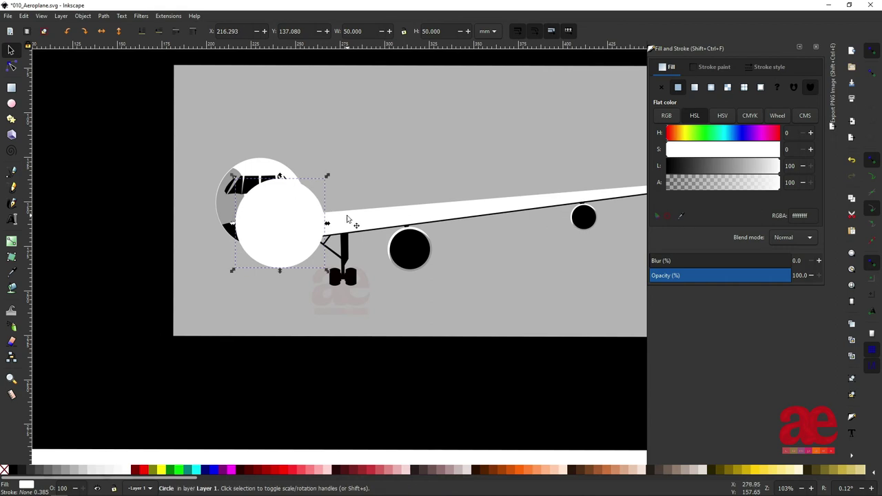
Select the grey body, wing and nose, then edit the dark windscreen path's nodes
click(394, 219)
shift+click(290, 213)
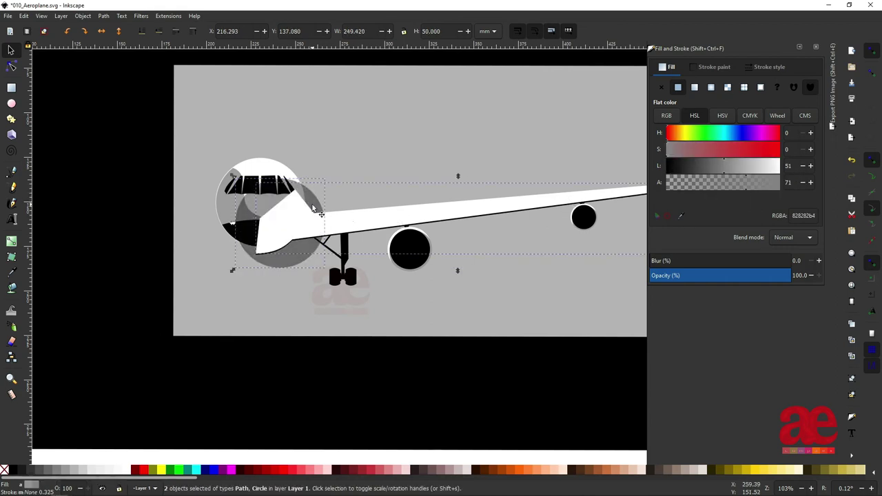
key(ctrl+minus)
shift+click(343, 220)
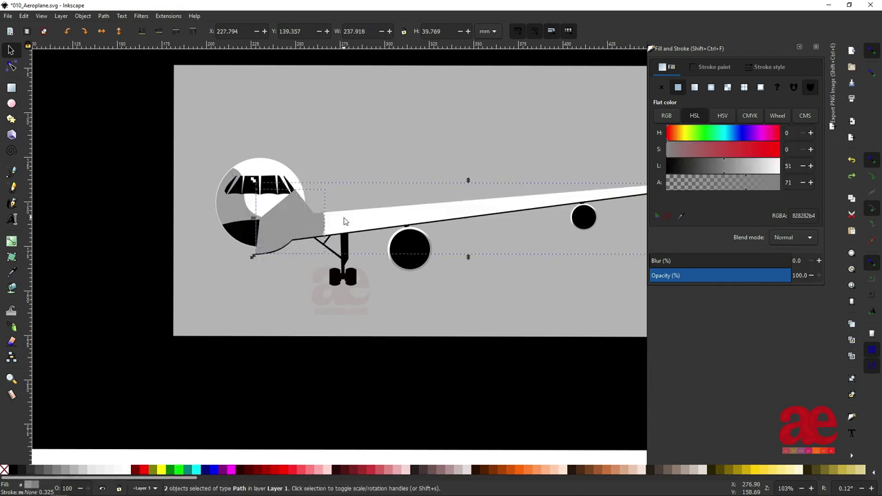
click(255, 161)
double_click(303, 197)
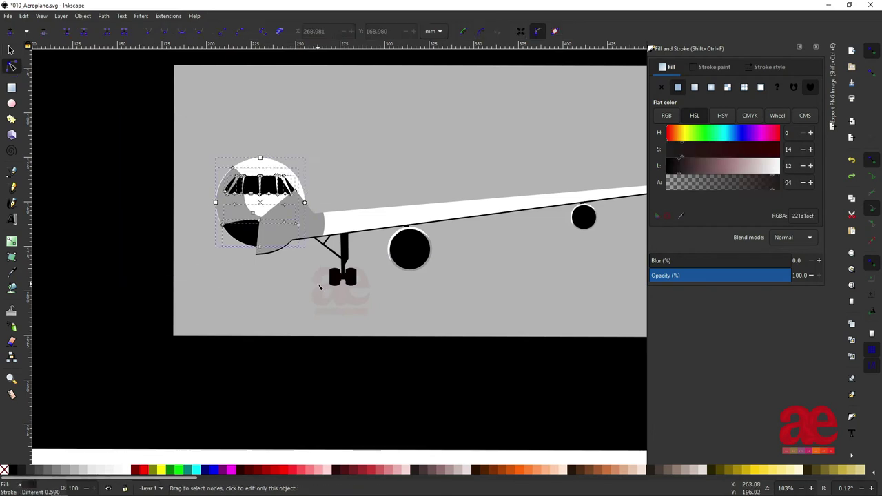
Select the whole aeroplane drawing and box-select the nodes of its parts
key(s)
scroll(262, 207, right, 3)
click(262, 207)
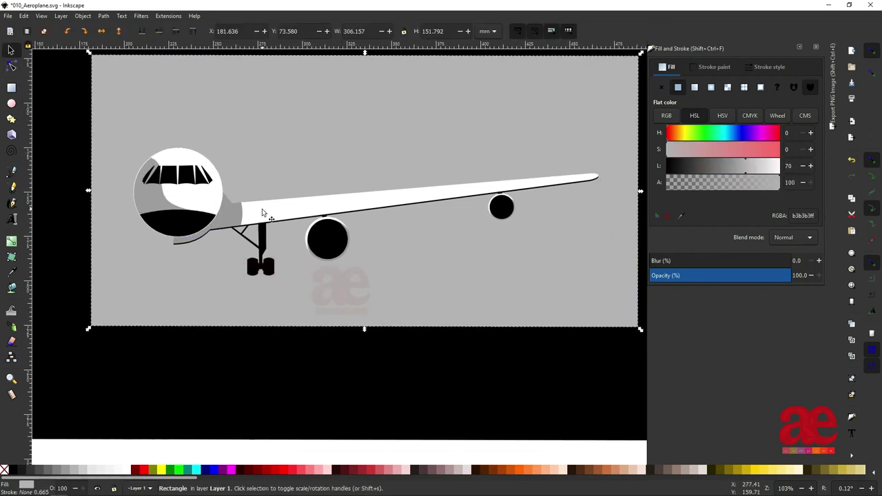
key(n)
drag(152, 393, 616, 137)
scroll(193, 202, up, 3)
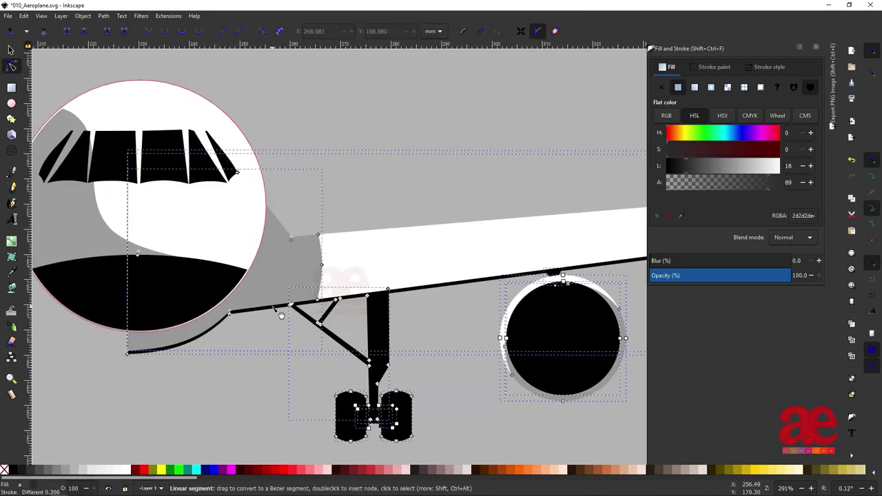
scroll(268, 310, down, 4)
Duplicate the aeroplane half, mirror it horizontally and line it up on the left side
key(s)
key(ctrl+d)
key(h)
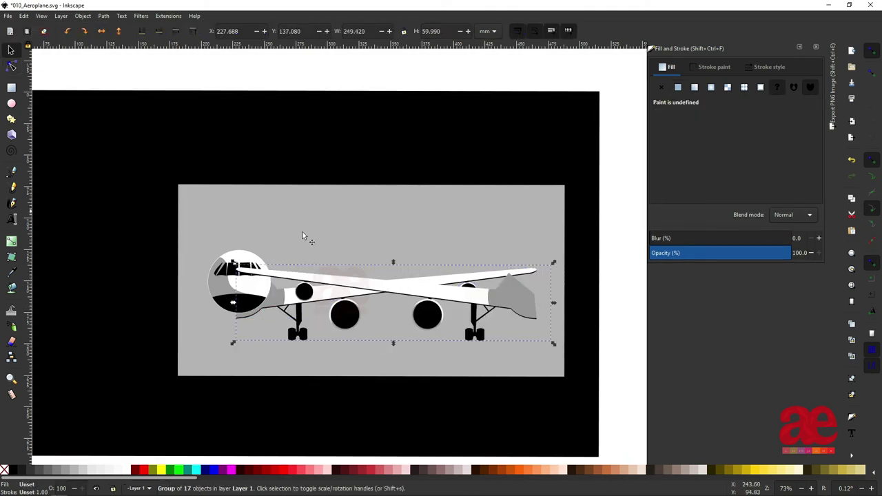
mouse_move(302, 232)
mouse_down()
mouse_move(284, 279)
mouse_move(412, 337)
mouse_up()
scroll(387, 310, up, 2)
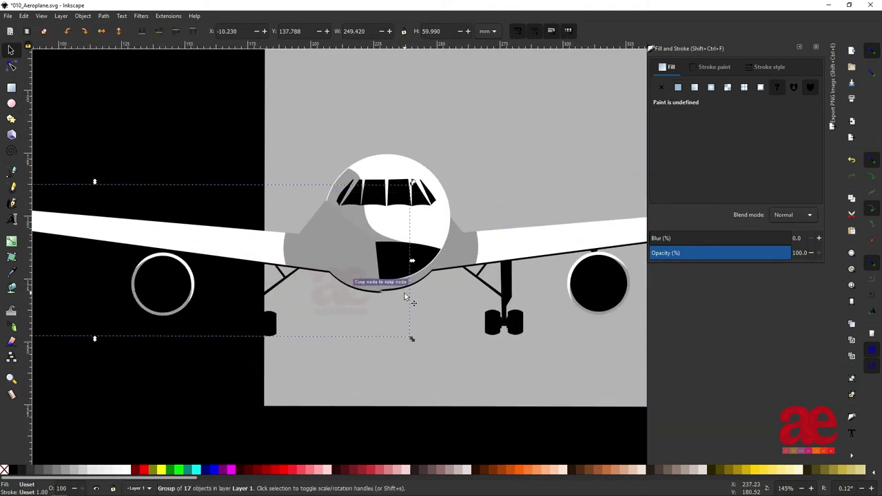
scroll(411, 337, up, 4)
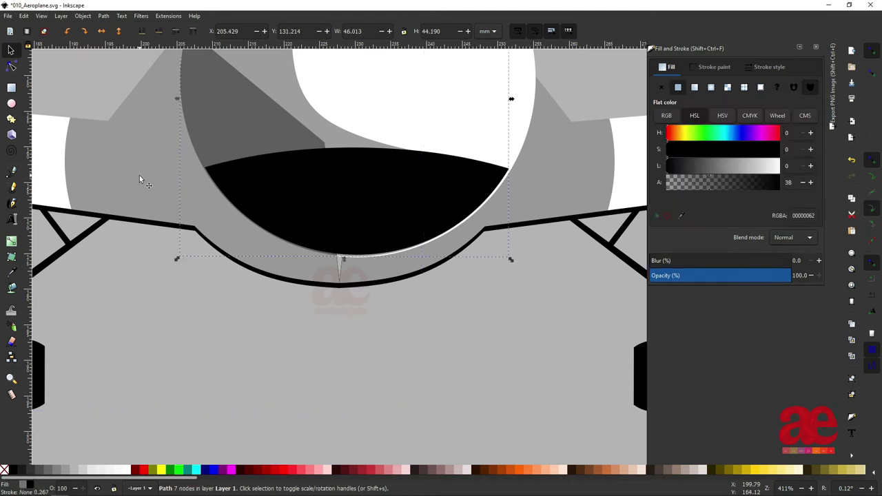
scroll(139, 175, down, 5)
scroll(190, 203, down, 1)
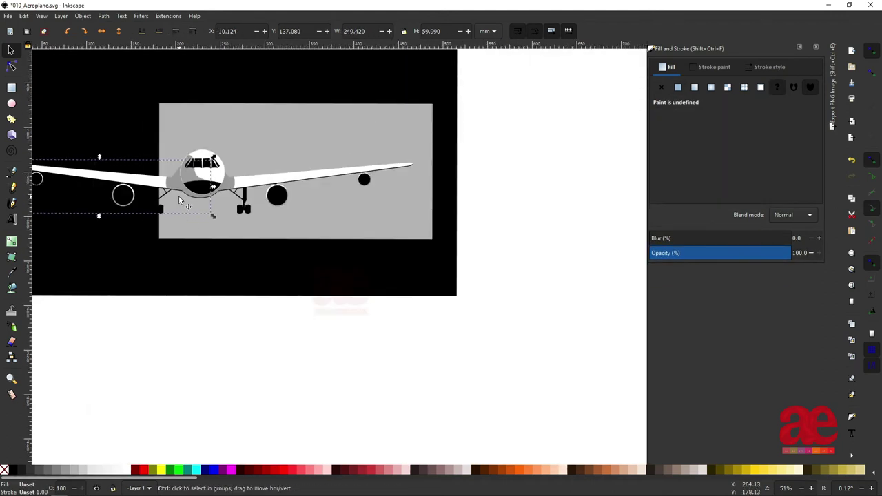
scroll(179, 196, up, 4)
drag(178, 159, 183, 157)
scroll(183, 156, up, 2)
scroll(230, 191, down, 4)
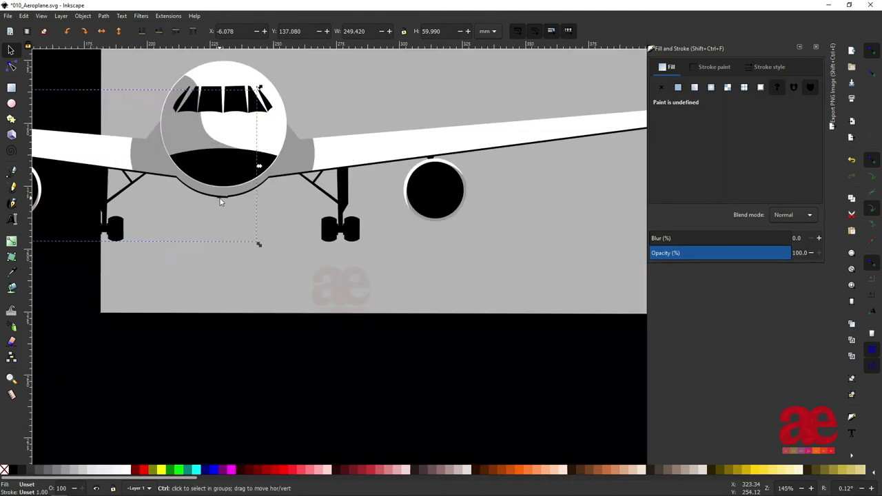
scroll(230, 191, down, 3)
Move all the assembled plane parts into place together
drag(47, 149, 396, 247)
drag(217, 200, 230, 200)
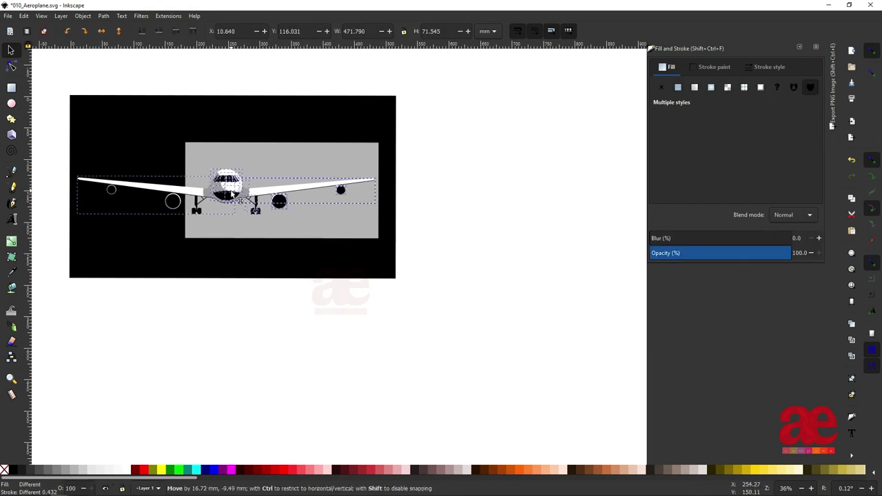
click(465, 198)
click(413, 227)
scroll(305, 358, up, 2)
scroll(407, 213, up, 4)
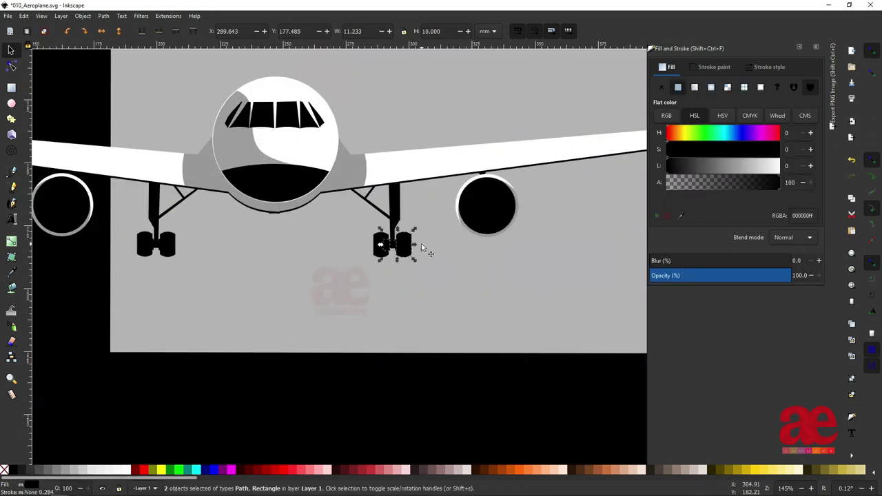
Copy the right landing gear to the plane's centre and shrink it
drag(424, 271, 327, 165)
mouse_move(395, 213)
mouse_down()
mouse_move(278, 229)
mouse_move(279, 241)
mouse_up()
scroll(280, 241, up, 3)
drag(355, 286, 339, 277)
scroll(358, 304, down, 4)
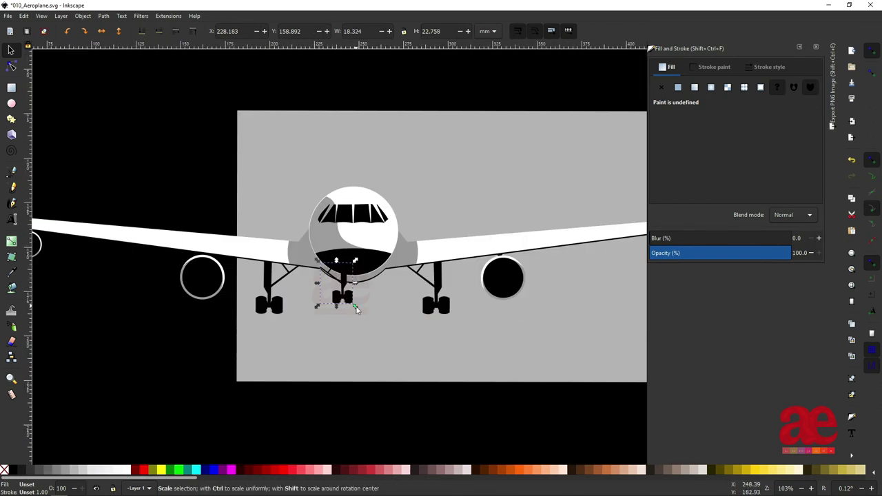
scroll(339, 274, up, 3)
mouse_move(357, 310)
mouse_down()
mouse_move(340, 275)
mouse_move(345, 326)
mouse_up()
mouse_move(340, 293)
mouse_down()
mouse_move(355, 293)
mouse_move(350, 284)
mouse_up()
Position the smaller nose gear centred under the fuselage
scroll(351, 284, up, 1)
scroll(351, 284, up, 1)
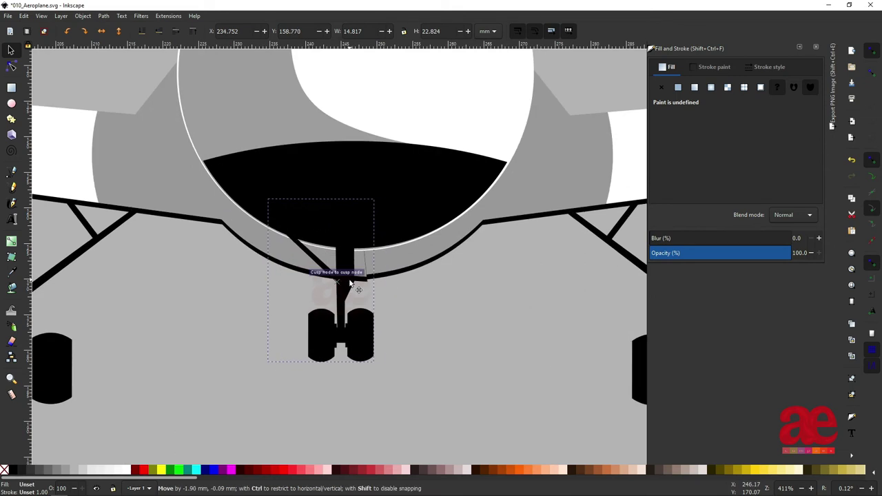
scroll(350, 282, up, 1)
scroll(350, 284, down, 5)
scroll(380, 370, up, 4)
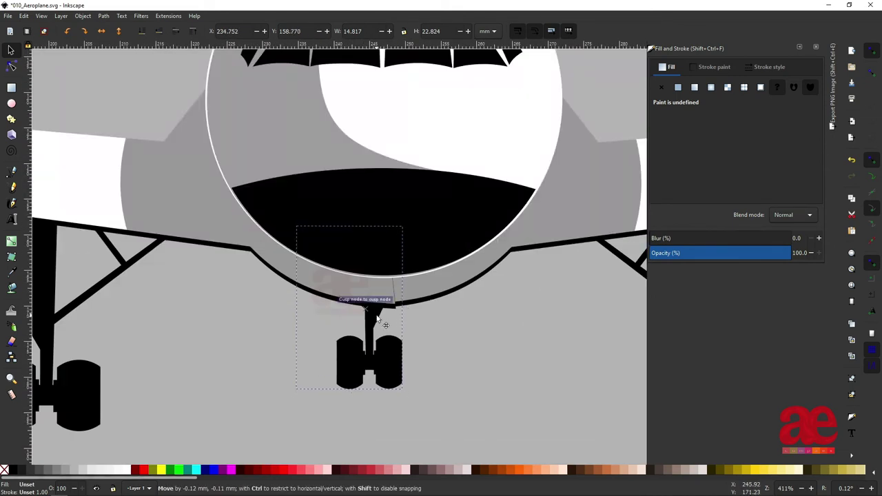
scroll(382, 315, up, 3)
drag(382, 314, 372, 302)
scroll(372, 302, down, 8)
click(416, 380)
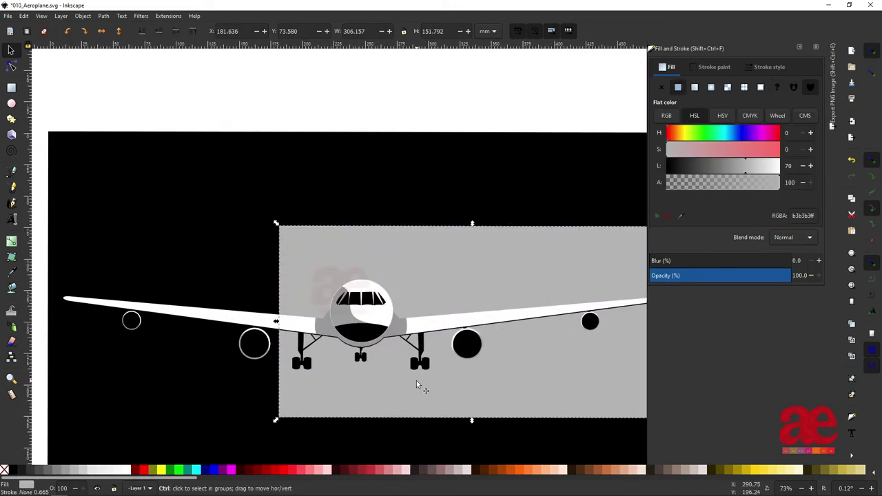
scroll(337, 330, up, 1)
scroll(338, 330, down, 2)
scroll(396, 362, up, 2)
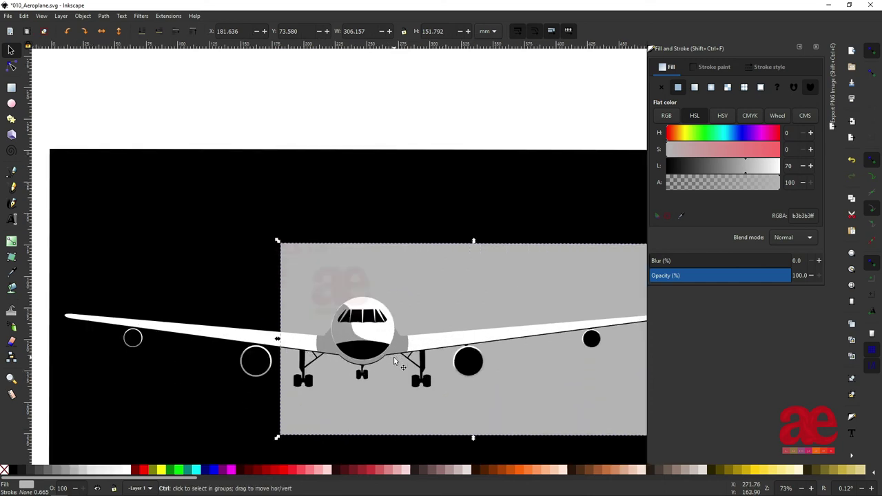
scroll(398, 360, up, 1)
Turn a copy of the white fuselage circle into a thin strip below the nose
click(395, 306)
drag(395, 307, 384, 360)
drag(400, 414, 347, 364)
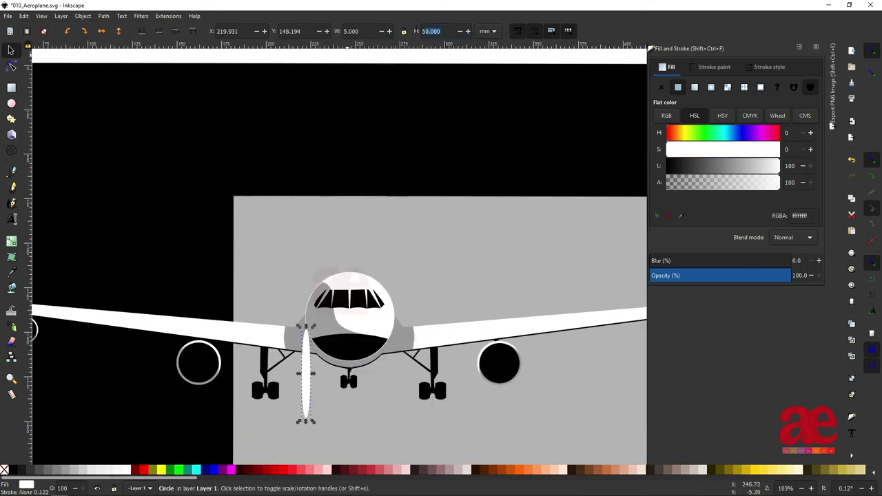
scroll(346, 363, up, 3)
scroll(320, 279, up, 2)
mouse_move(319, 279)
mouse_down()
mouse_move(315, 336)
mouse_move(311, 262)
mouse_move(298, 402)
mouse_up()
click(315, 336)
scroll(310, 334, down, 4)
scroll(307, 333, up, 2)
scroll(311, 262, up, 3)
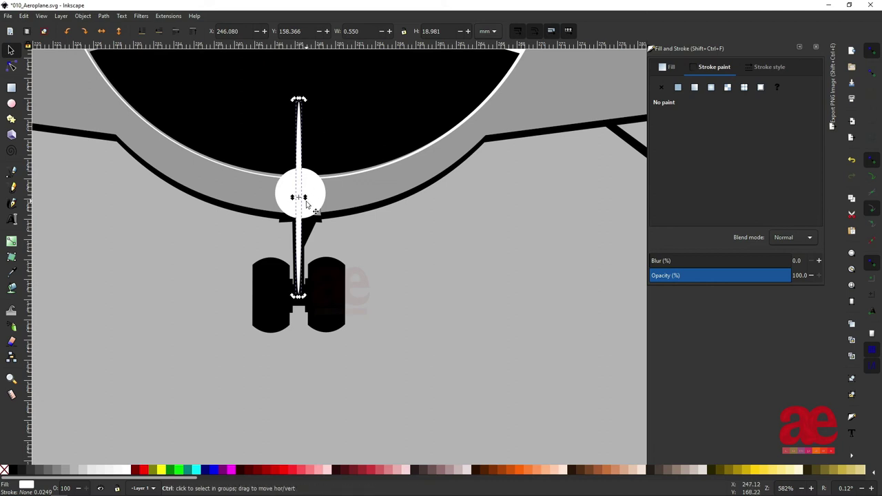
Duplicate and rotate the strip into diagonal copies forming a starburst
key(ctrl+d)
key(bracketleft)
key(bracketleft)
key(bracketleft)
drag(338, 238, 338, 231)
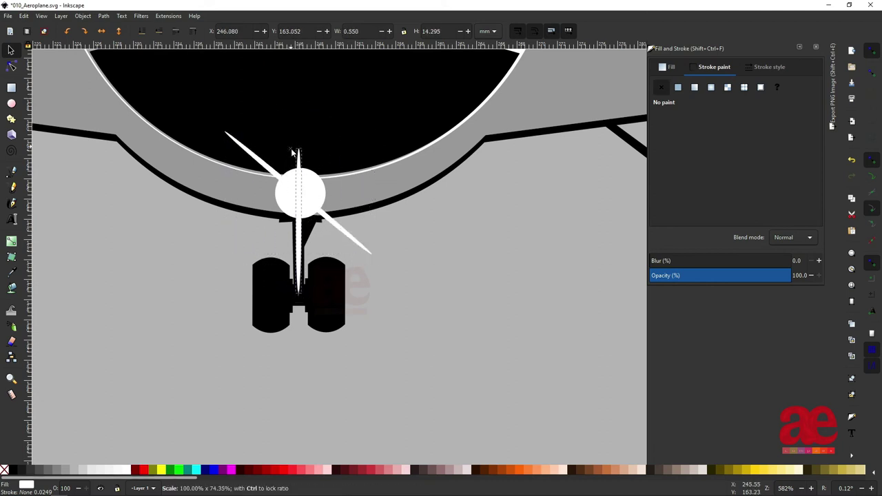
scroll(311, 200, down, 3)
scroll(340, 245, up, 5)
key(ctrl+d)
key(bracketright)
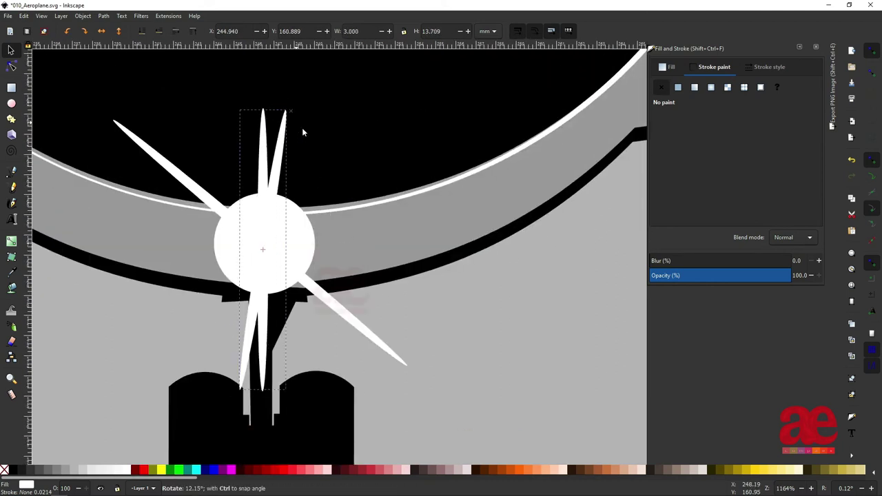
key(bracketright)
key(bracketright)
click(384, 172)
mouse_move(384, 172)
mouse_down()
mouse_move(395, 290)
mouse_move(405, 274)
mouse_up()
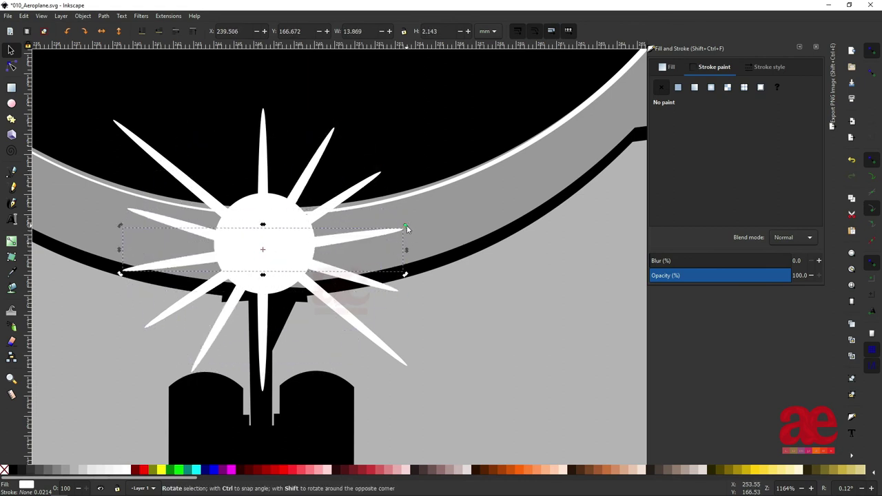
drag(407, 229, 236, 158)
drag(337, 128, 197, 368)
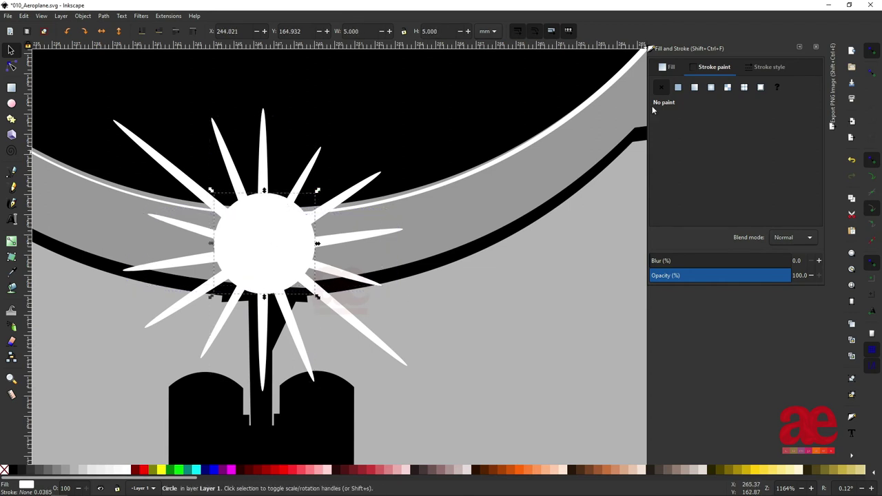
Heavily blur a white circle onto the starburst centre and delete the grey rectangle
click(668, 67)
drag(674, 261, 682, 261)
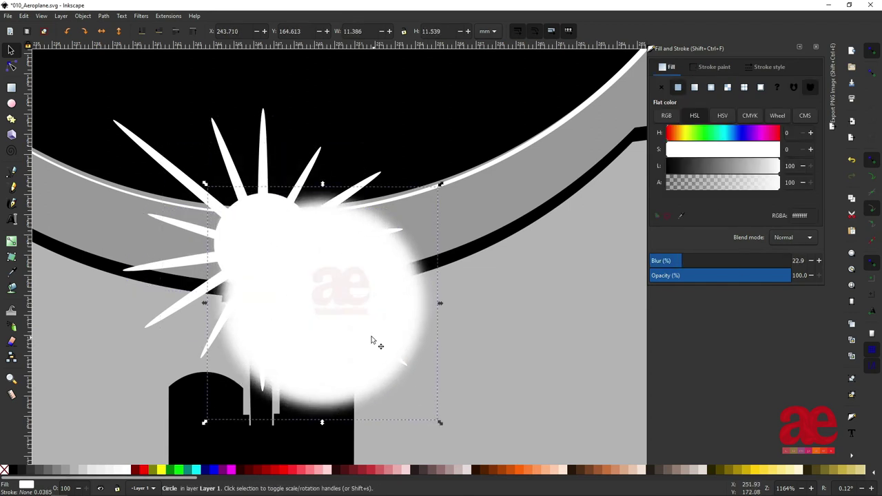
drag(370, 340, 281, 244)
scroll(276, 248, down, 4)
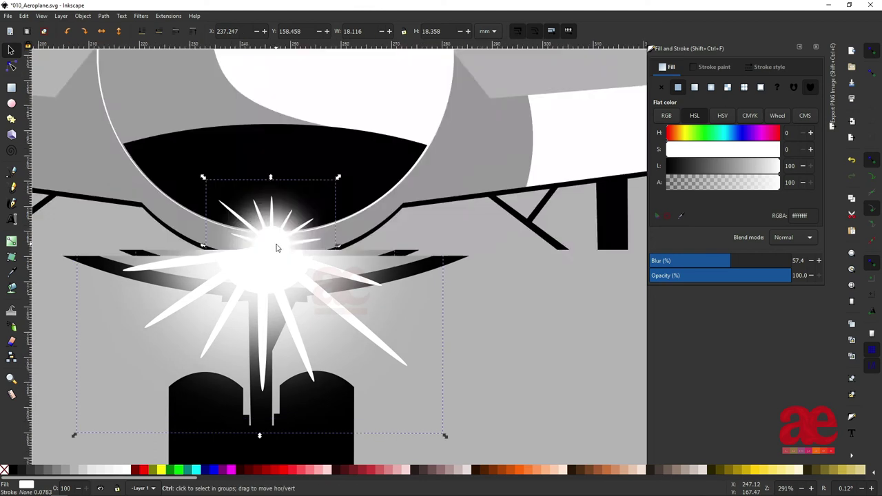
scroll(396, 365, down, 5)
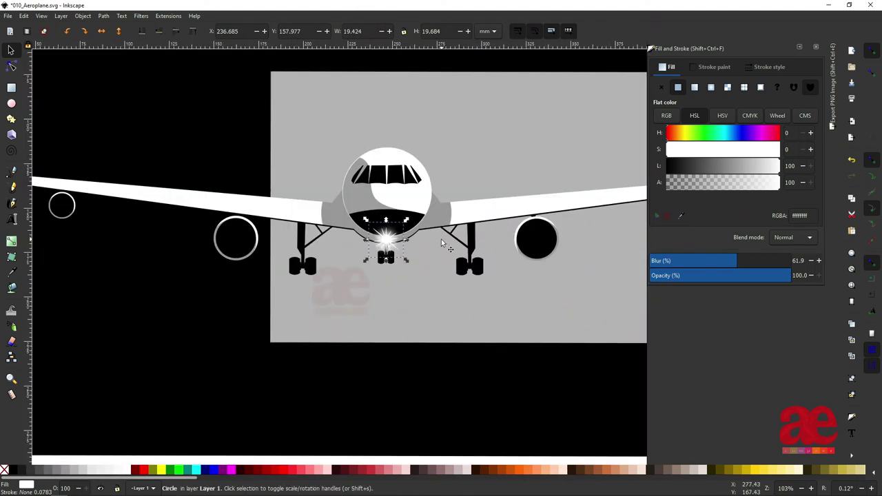
click(396, 365)
key(Delete)
Trim a copied right wing by subtracting a rectangle from its inner end
scroll(329, 252, up, 1)
click(419, 304)
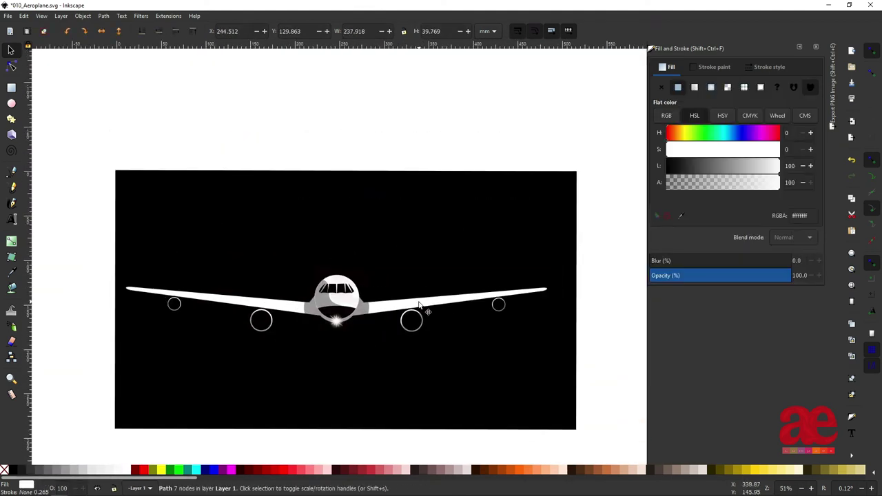
drag(419, 304, 405, 226)
key(r)
drag(248, 145, 424, 263)
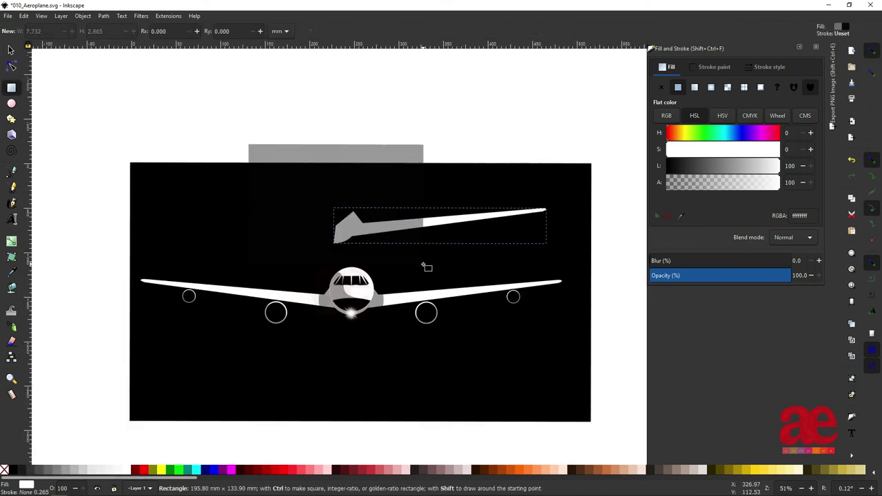
key(s)
shift+click(477, 224)
key(ctrl+minus)
drag(477, 223, 409, 274)
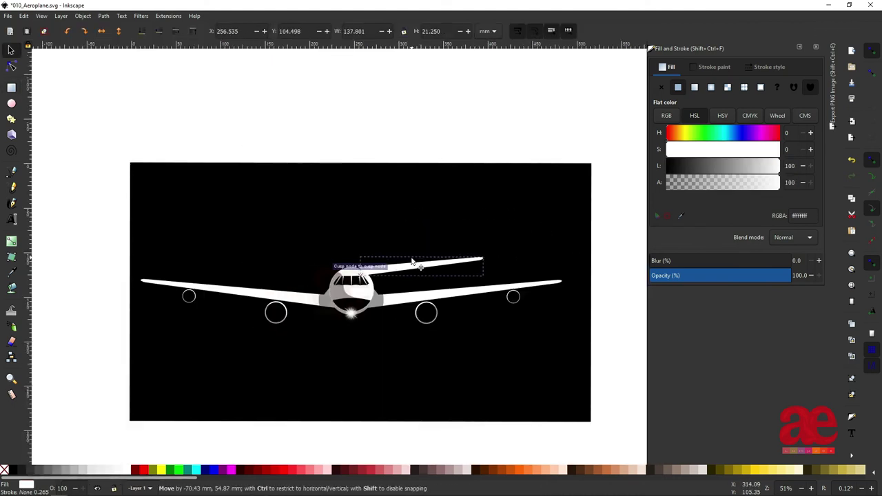
Shrink and rotate the trimmed piece into the right tail stabilizer
scroll(409, 275, up, 2)
mouse_move(560, 237)
mouse_down()
mouse_move(501, 253)
mouse_move(492, 231)
mouse_move(501, 222)
mouse_up()
click(473, 258)
drag(443, 241, 473, 232)
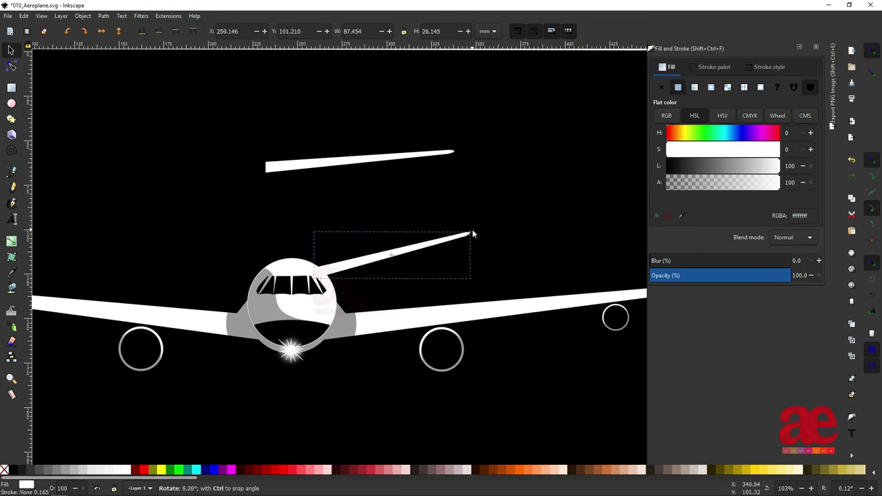
scroll(472, 232, up, 2)
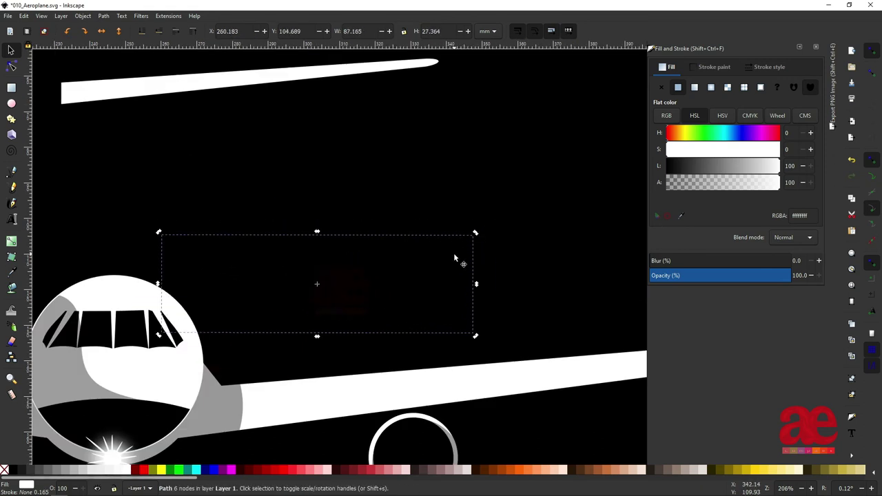
scroll(457, 253, down, 5)
scroll(461, 234, up, 3)
scroll(470, 233, up, 2)
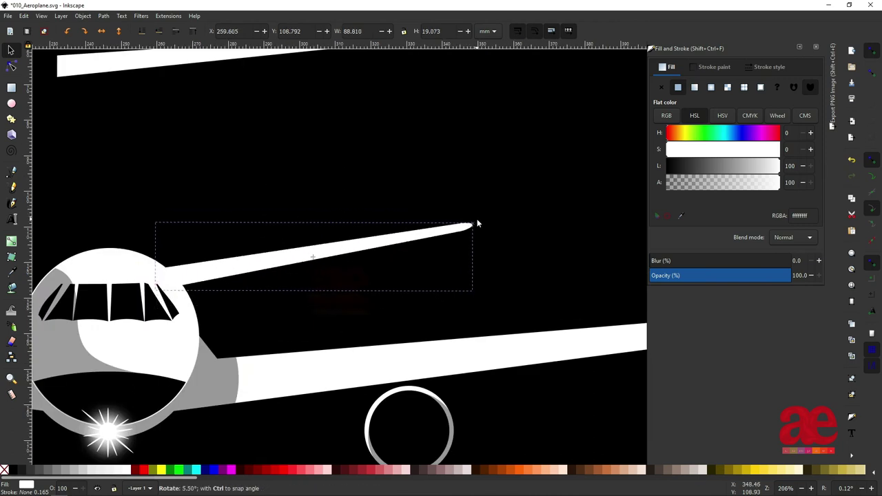
mouse_move(479, 222)
mouse_down()
mouse_move(408, 256)
mouse_move(281, 264)
mouse_up()
scroll(402, 253, down, 3)
Duplicate the stabilizer and mirror it onto the left side
key(ctrl+d)
key(h)
scroll(281, 265, up, 2)
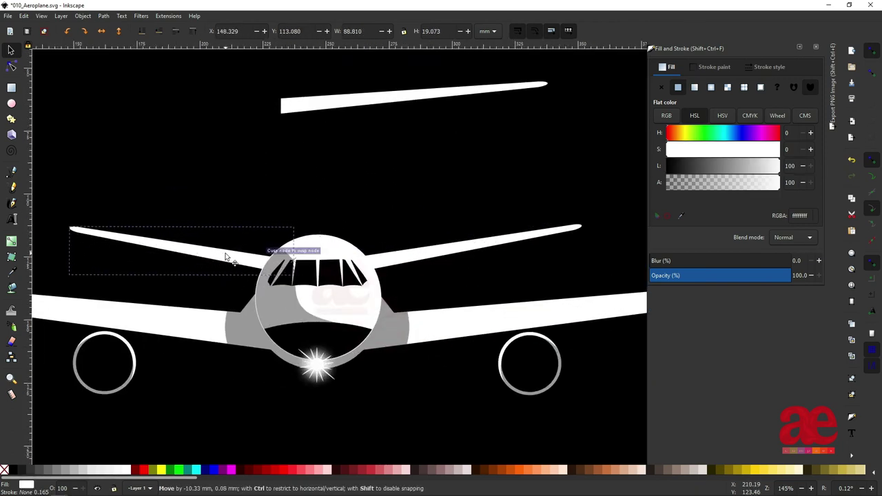
scroll(458, 322, down, 4)
scroll(433, 238, up, 2)
Turn the spare wing piece upright by 90° and set it on the fuselage as the fin
click(434, 234)
key(ctrl+bracketleft)
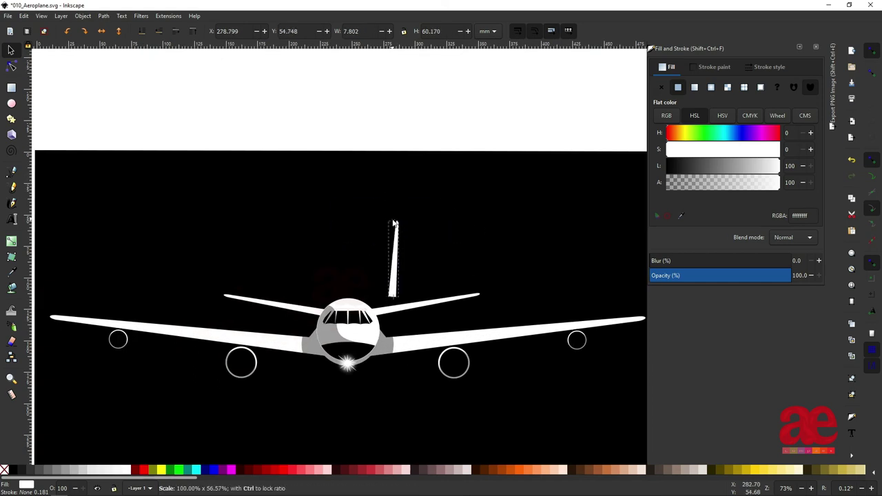
drag(394, 224, 394, 224)
scroll(394, 224, up, 2)
click(382, 228)
scroll(390, 219, down, 2)
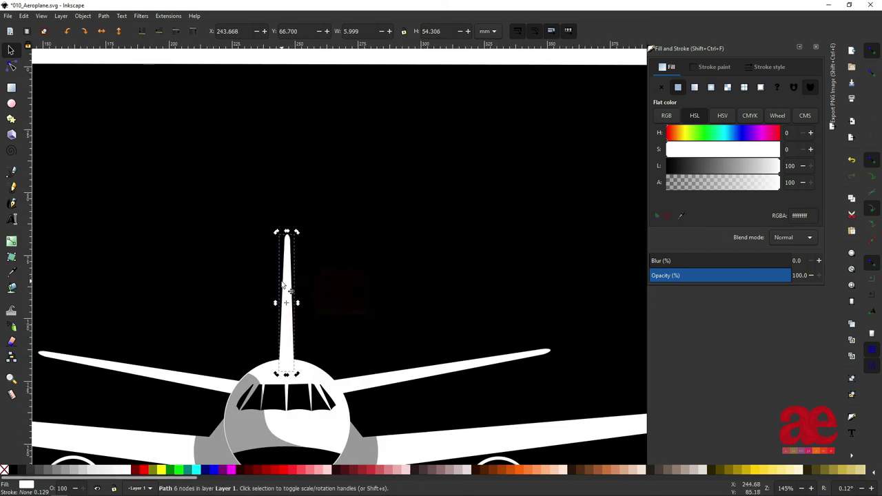
scroll(186, 286, down, 2)
click(186, 286)
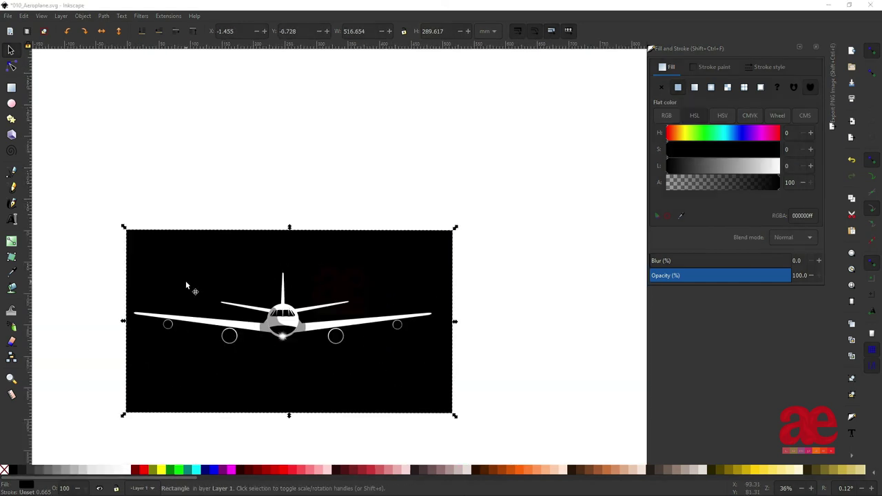
Save the drawing
key(ctrl+s)
click(345, 184)
scroll(364, 288, up, 4)
Draw two overlapping yellow circles for the cloud's top
click(14, 104)
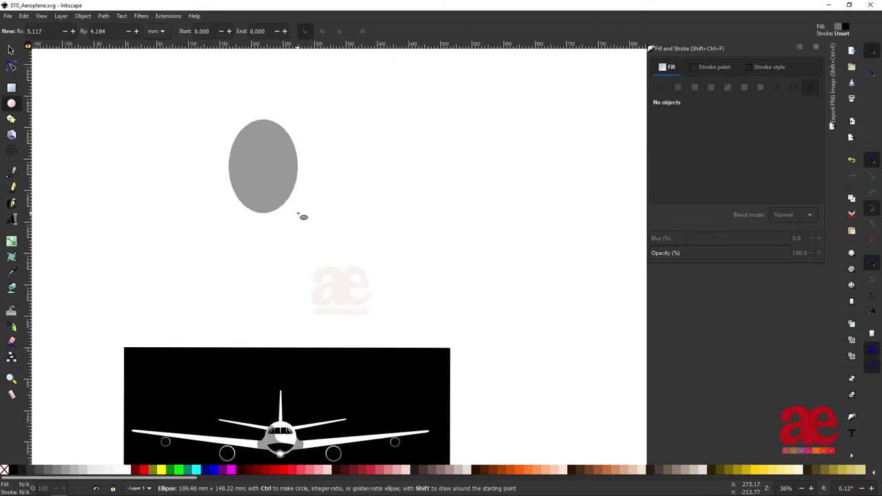
drag(228, 119, 293, 180)
mouse_move(759, 182)
mouse_down()
mouse_move(790, 183)
mouse_move(730, 166)
mouse_up()
click(683, 138)
click(755, 150)
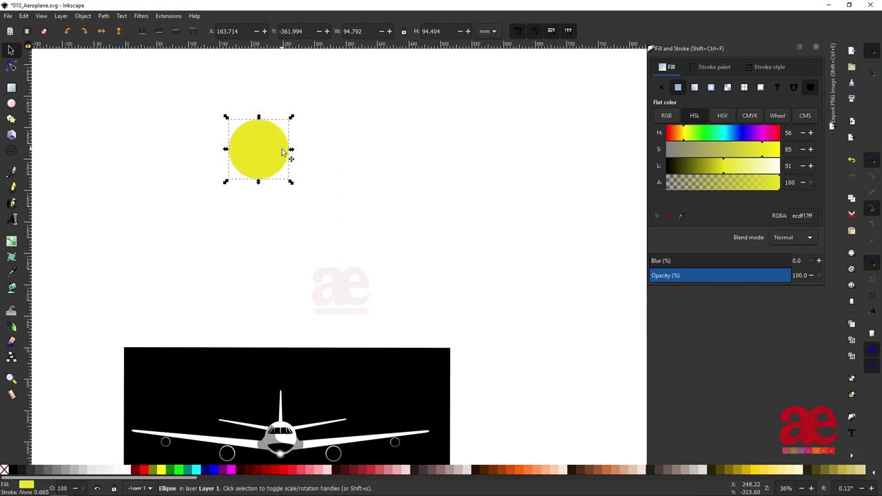
drag(283, 153, 306, 128)
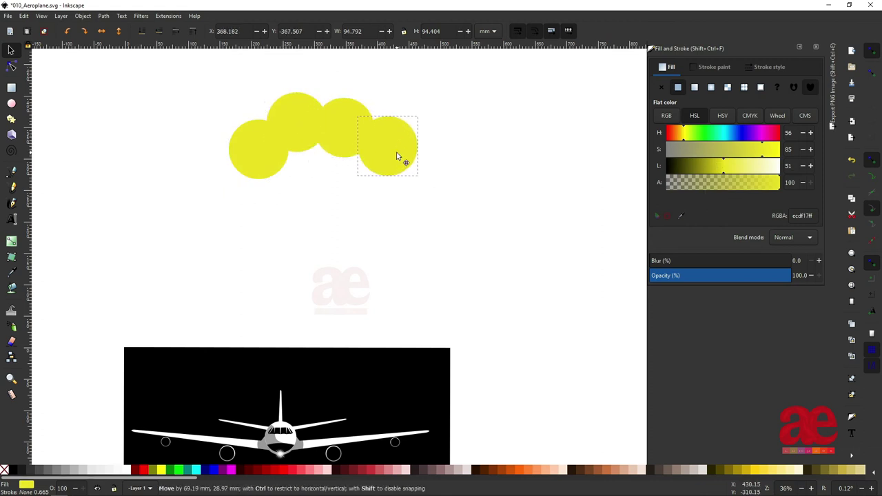
right_click(303, 108)
drag(329, 89, 348, 83)
key(Escape)
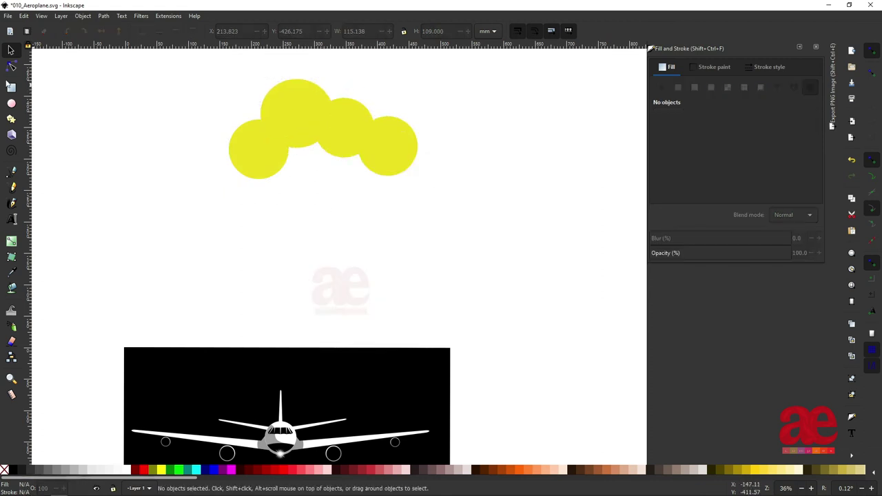
Add a yellow rectangle as the cloud's base and fit its height
key(r)
drag(237, 142, 403, 178)
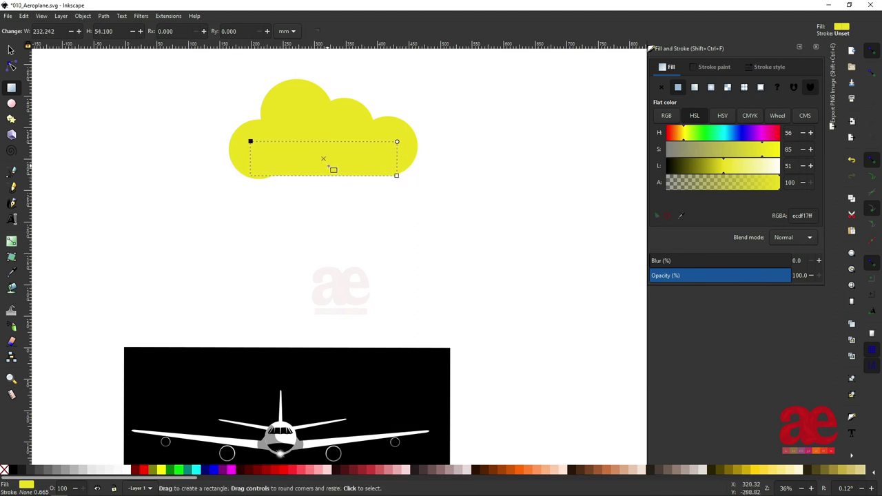
scroll(333, 170, down, 1)
key(s)
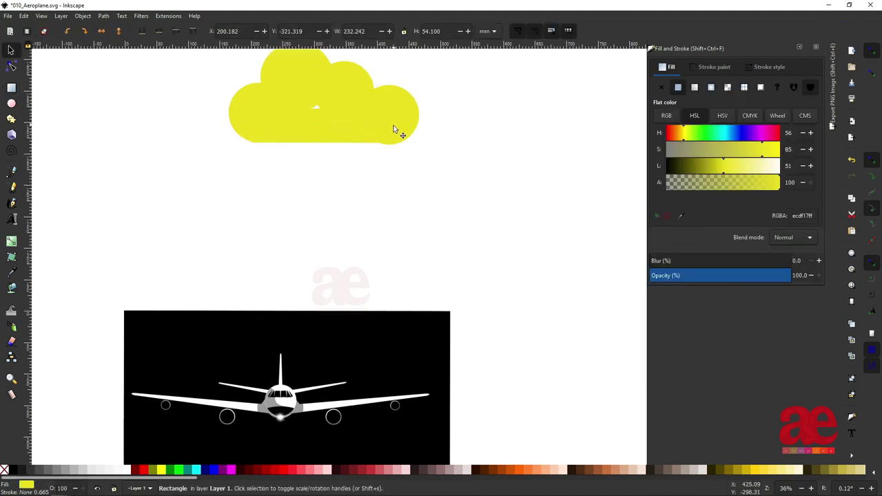
ctrl+scroll(398, 133, up, 2)
drag(257, 159, 259, 162)
scroll(424, 125, up, 2)
click(89, 173)
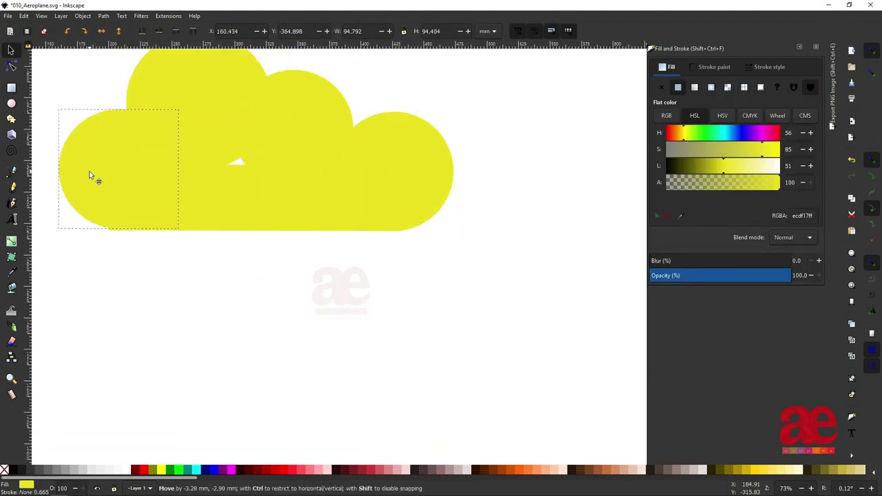
click(252, 160)
ctrl+scroll(255, 152, down, 4)
key(Escape)
Duplicate the yellow cloud onto the airliner scene and send it behind the plane
click(282, 193)
key(ctrl+d)
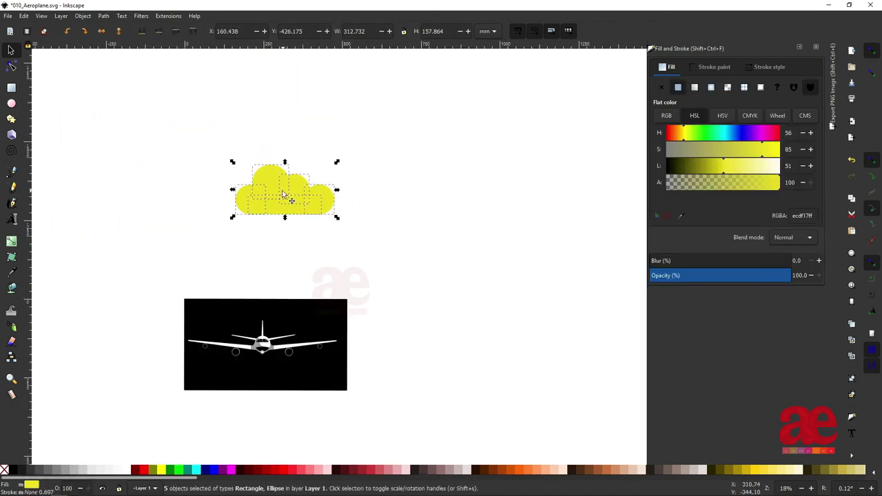
drag(284, 195, 295, 330)
key(Page_Down)
ctrl+scroll(274, 406, up, 2)
Shrink the cloud to half width, place it behind the plane's nose and make it light yellow
ctrl+scroll(274, 405, up, 1)
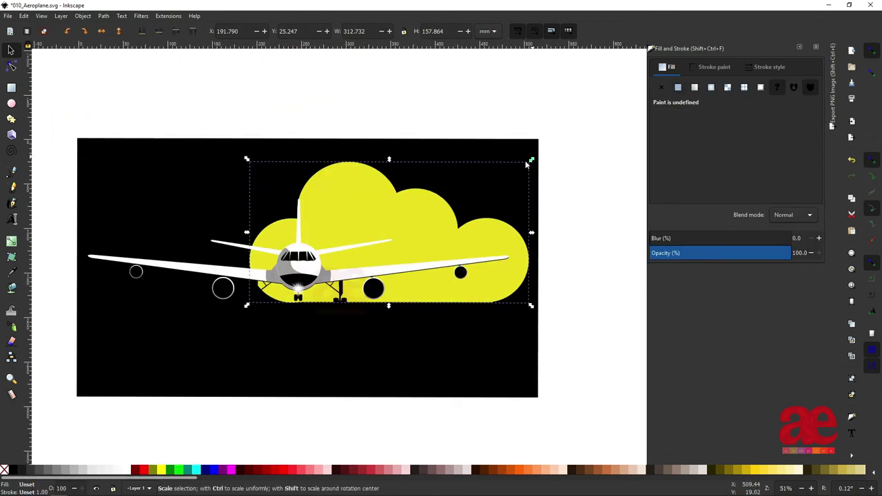
drag(530, 158, 419, 215)
drag(341, 265, 397, 273)
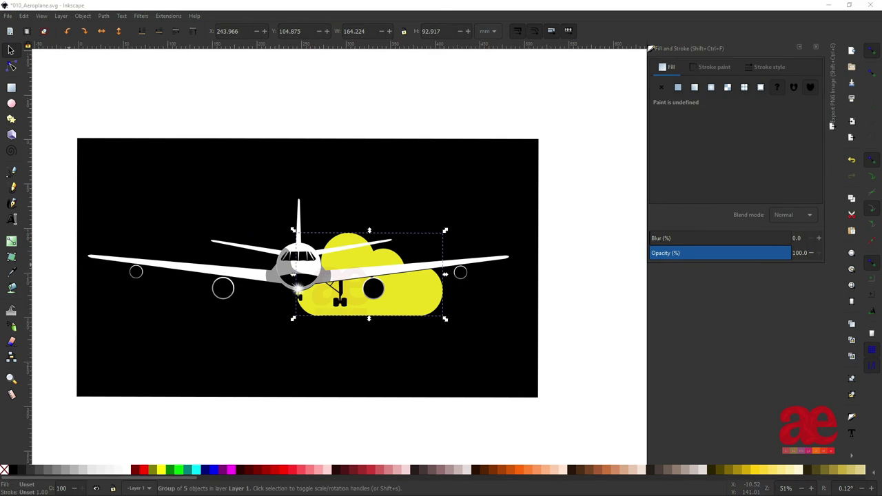
click(678, 87)
mouse_move(724, 165)
mouse_down()
mouse_move(749, 169)
mouse_move(737, 166)
mouse_up()
Duplicate the yellow cloud to the left, colour it red and lower it behind the plane
key(ctrl+d)
drag(413, 296, 204, 300)
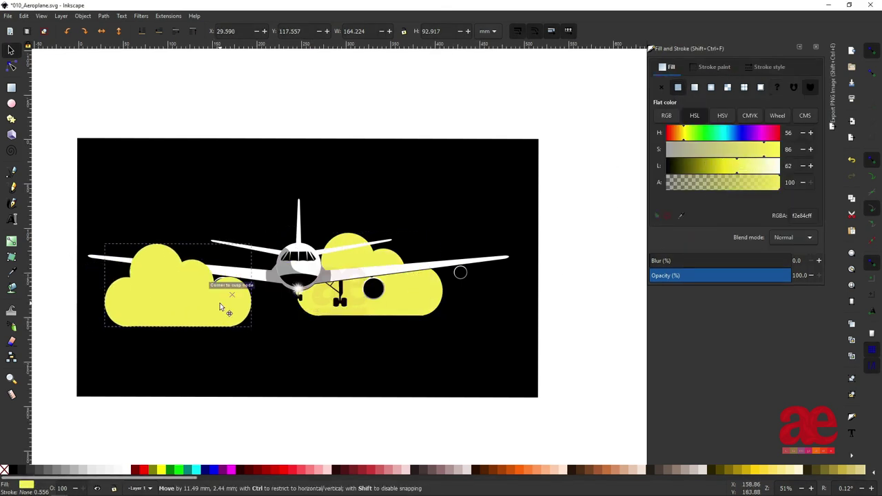
click(293, 472)
key(End)
key(Page_Up)
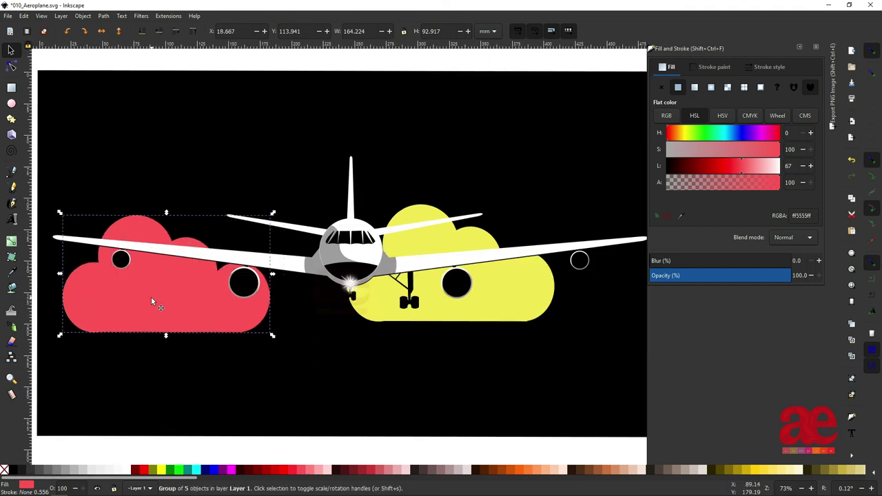
mouse_move(192, 302)
mouse_down()
mouse_move(187, 289)
mouse_move(229, 264)
mouse_up()
Zoom to the black scene and turn the middle cloud a warm orange
scroll(188, 289, down, 2)
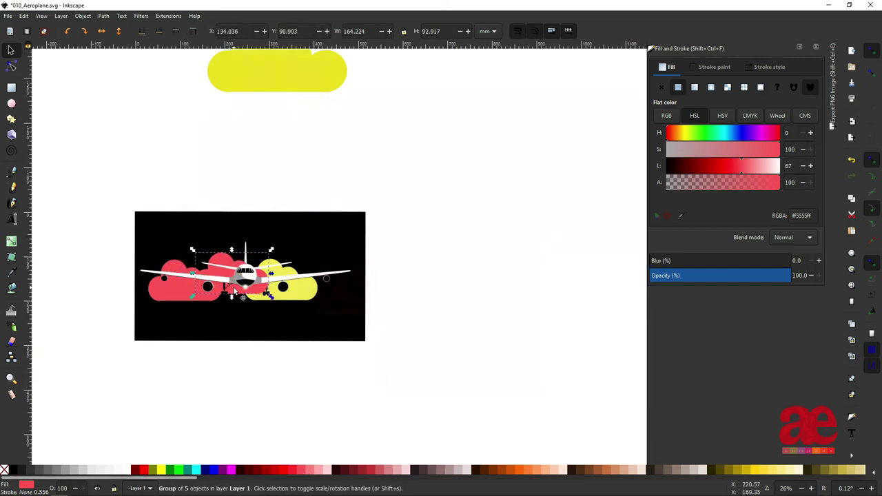
key(5)
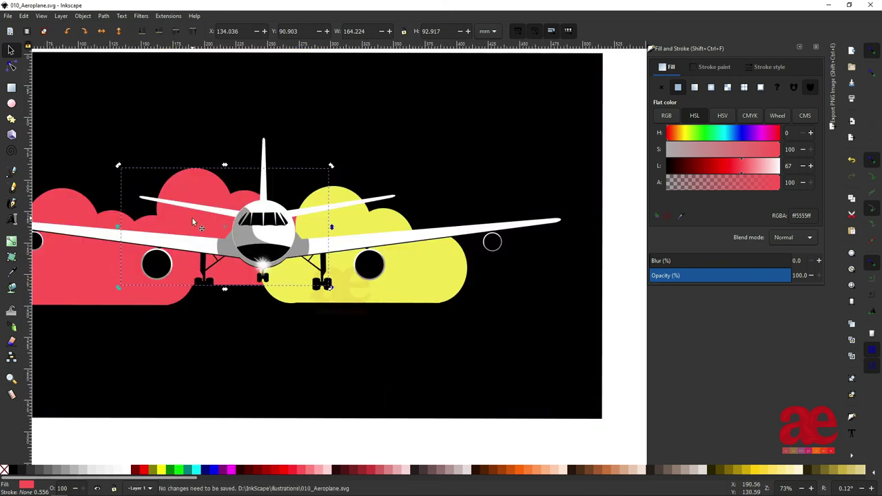
drag(193, 222, 200, 232)
scroll(346, 262, down, 1)
shift+click(347, 262)
drag(347, 262, 393, 266)
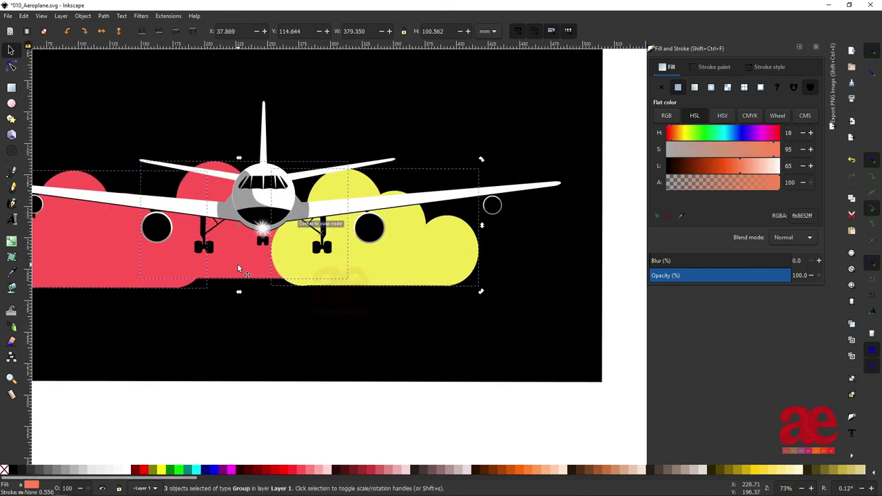
click(226, 187)
drag(723, 165, 739, 161)
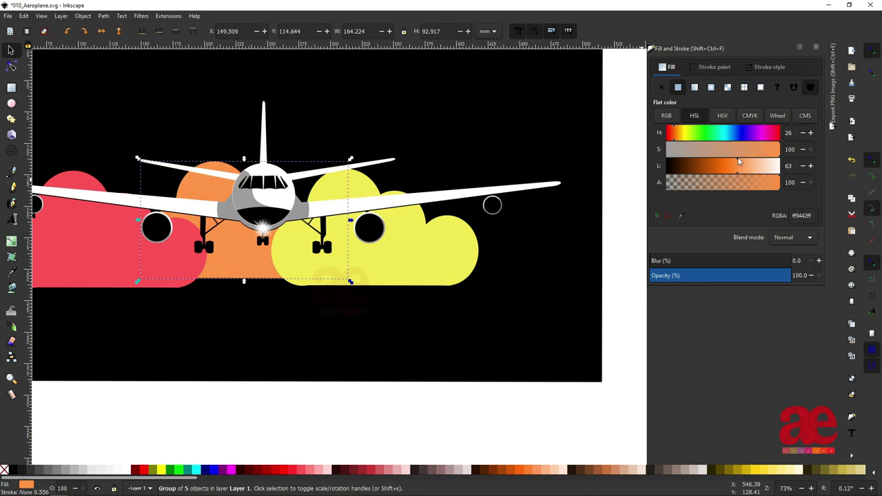
drag(704, 136, 677, 136)
Place a cloud copy above the right wing and colour it a slightly darker red
ctrl+scroll(324, 373, down, 3)
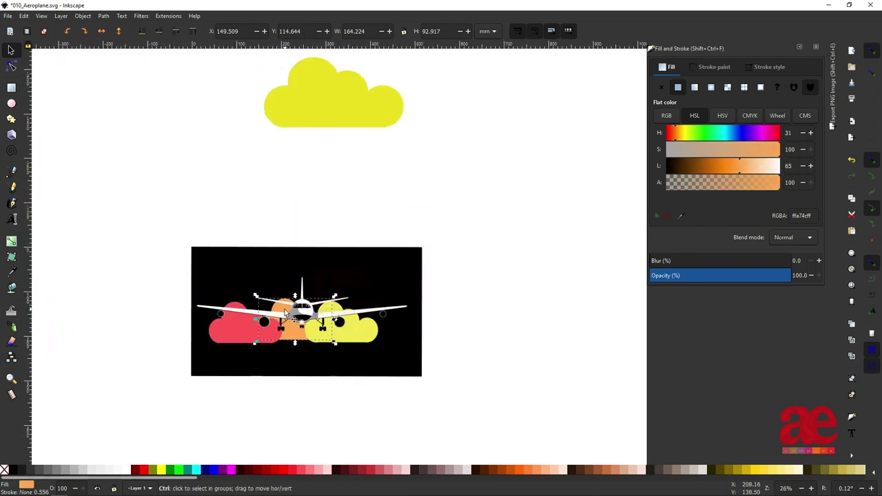
drag(306, 321, 351, 298)
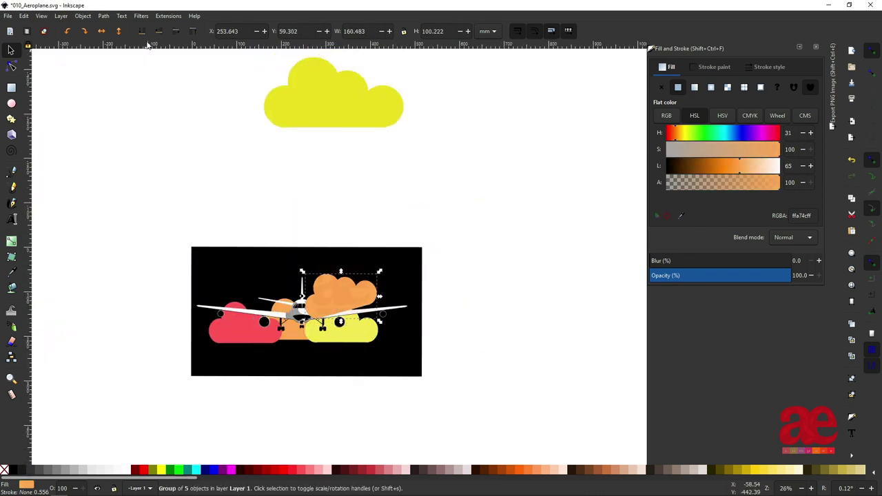
drag(731, 162, 736, 164)
ctrl+scroll(386, 328, up, 2)
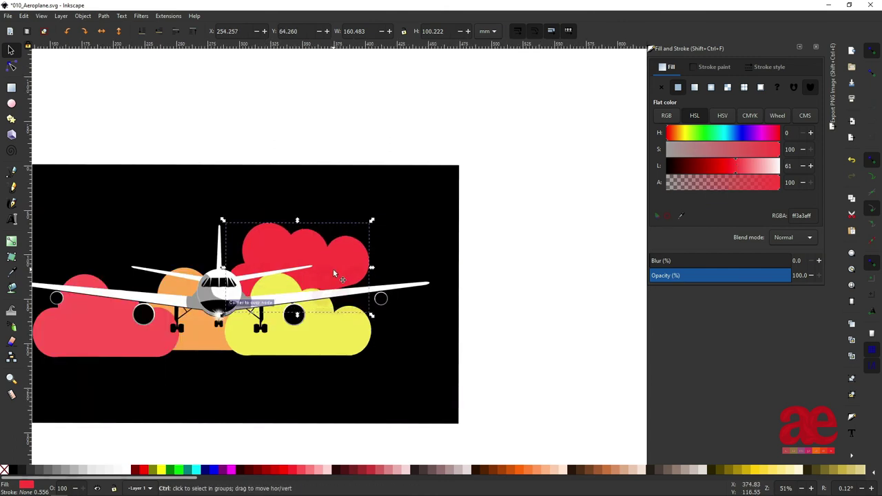
drag(335, 268, 326, 282)
drag(724, 167, 731, 161)
ctrl+scroll(327, 335, down, 1)
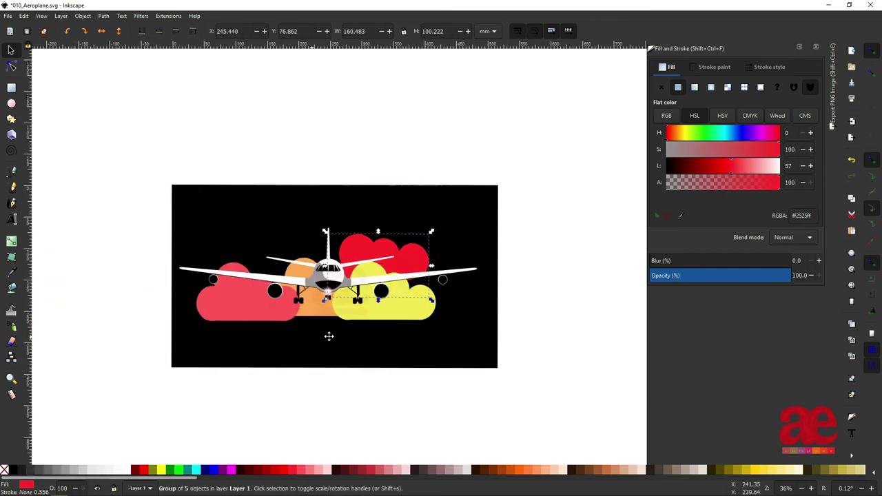
Duplicate the red cloud to the upper left, above the pink cloud, and make it orange
key(ctrl+d)
drag(413, 257, 276, 254)
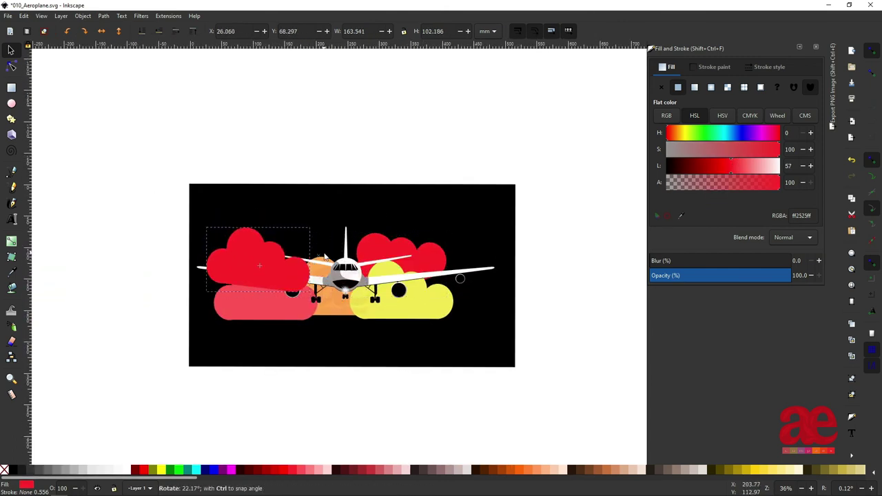
ctrl+scroll(290, 263, up, 1)
drag(276, 253, 289, 263)
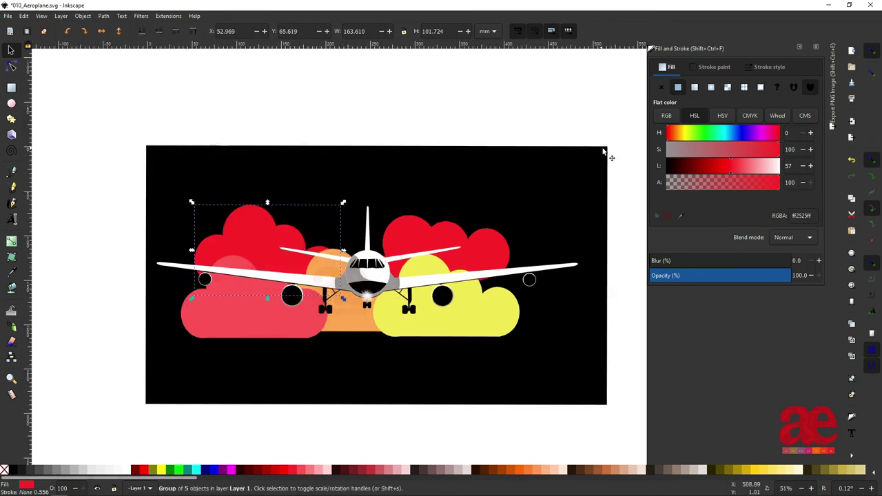
click(682, 136)
click(677, 138)
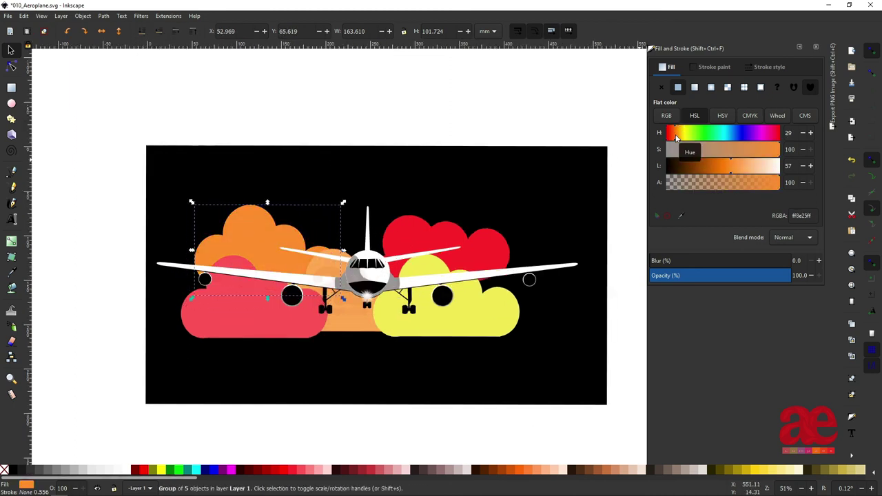
mouse_move(731, 165)
mouse_down()
mouse_move(710, 165)
mouse_move(736, 162)
mouse_up()
Turn the middle cloud stronger yellow and add a deep red cloud behind everything above the plane
click(345, 327)
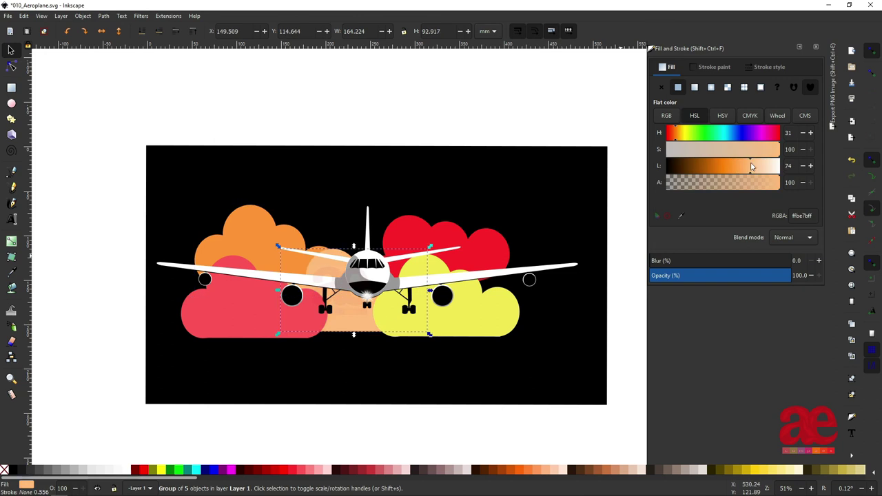
click(679, 135)
drag(685, 136, 683, 139)
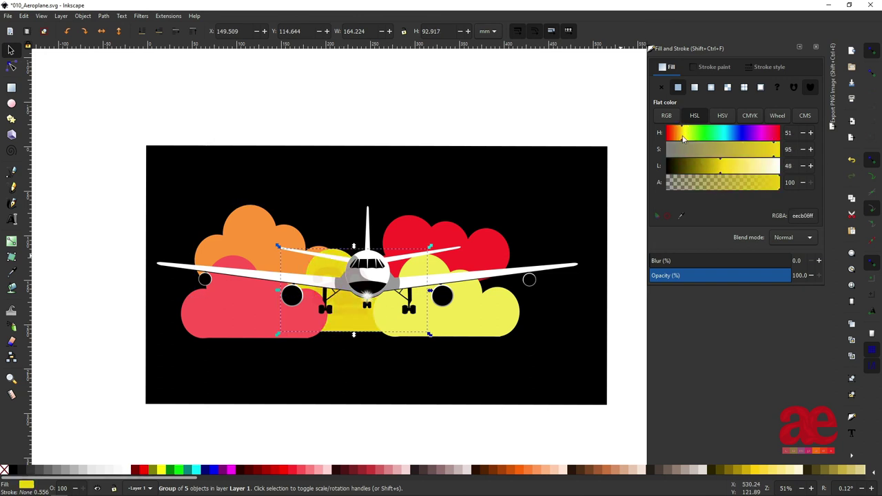
click(477, 314)
drag(476, 313, 396, 246)
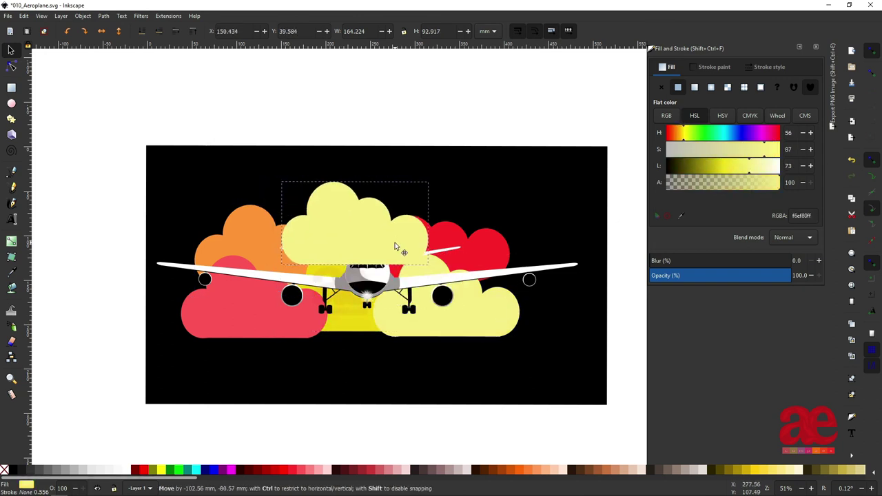
key(End)
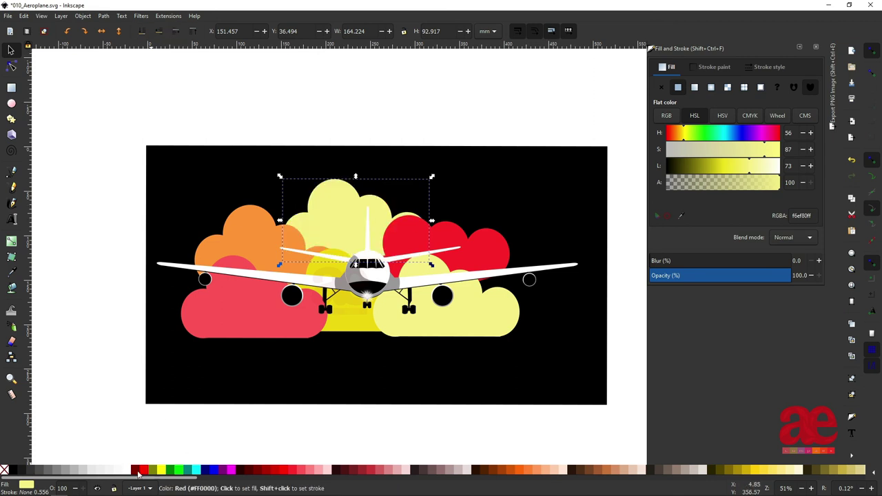
click(138, 472)
drag(729, 166, 709, 165)
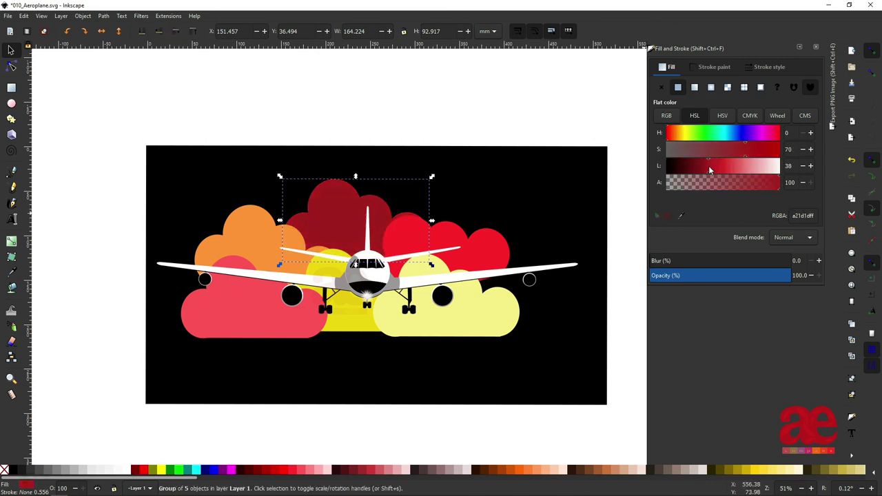
Move the pale yellow right cloud up and right and fill it black
ctrl+scroll(469, 259, down, 2)
ctrl+scroll(507, 270, up, 3)
click(420, 317)
mouse_move(420, 317)
mouse_down()
mouse_move(521, 275)
mouse_move(589, 266)
mouse_up()
key(d)
click(462, 144)
Save, then drag the black cloud down to line the bottom of the scene
key(ctrl+s)
ctrl+scroll(410, 176, down, 3)
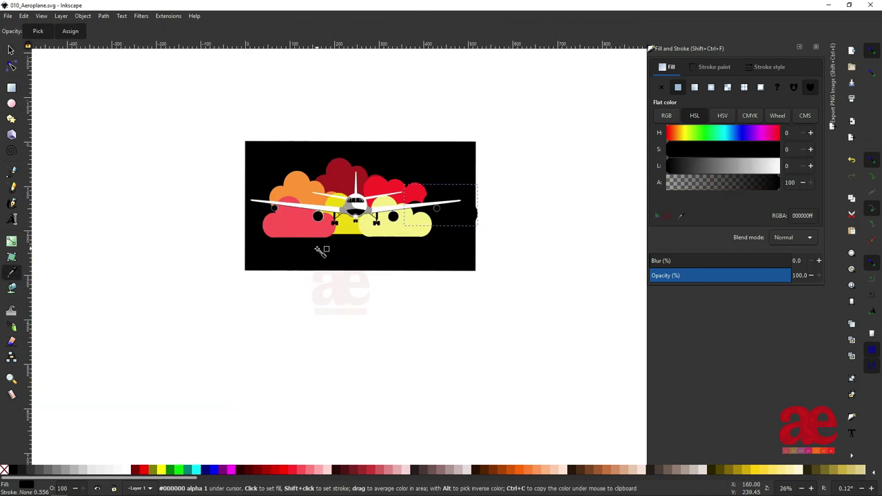
ctrl+scroll(321, 250, up, 4)
ctrl+scroll(656, 295, down, 1)
key(s)
mouse_move(656, 295)
mouse_down()
mouse_move(553, 374)
mouse_move(543, 360)
mouse_move(331, 375)
mouse_up()
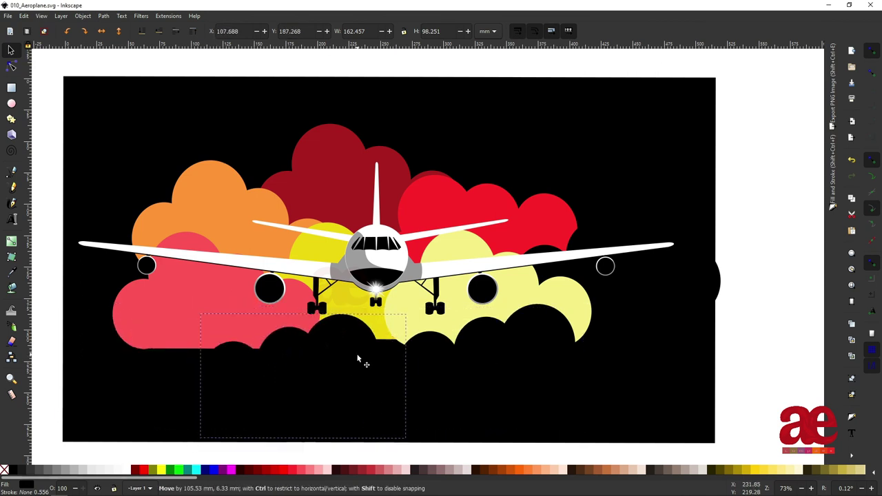
mouse_move(331, 375)
mouse_down()
mouse_move(250, 357)
mouse_move(384, 358)
mouse_up()
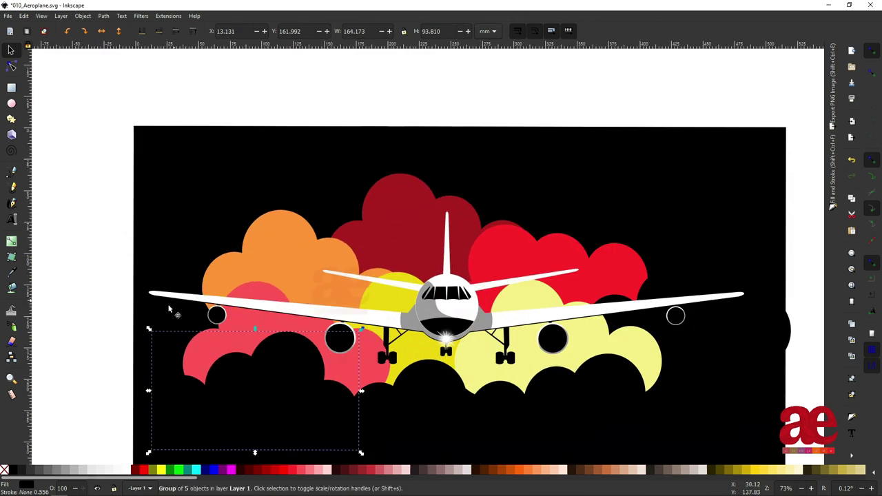
Move a cloud copy high above the plane, recolour it cyan and send it behind the others
drag(545, 253, 582, 239)
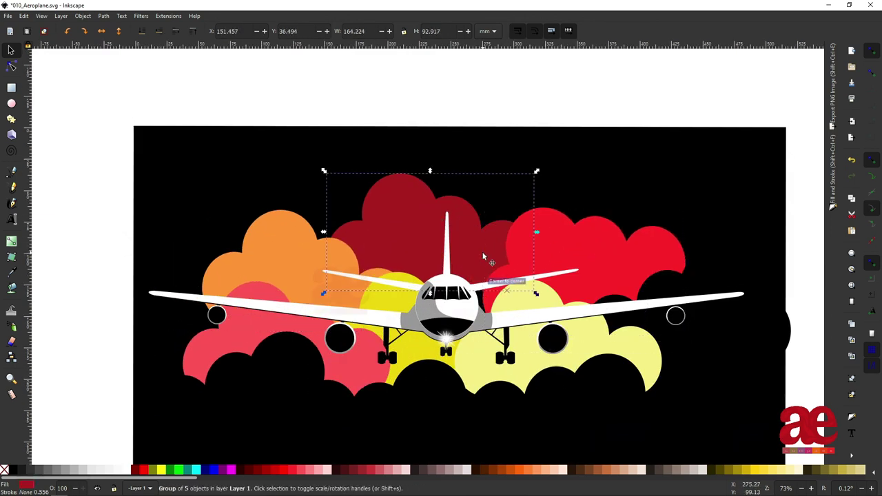
drag(483, 256, 543, 221)
key(d)
click(367, 355)
key(shift+ctrl+f)
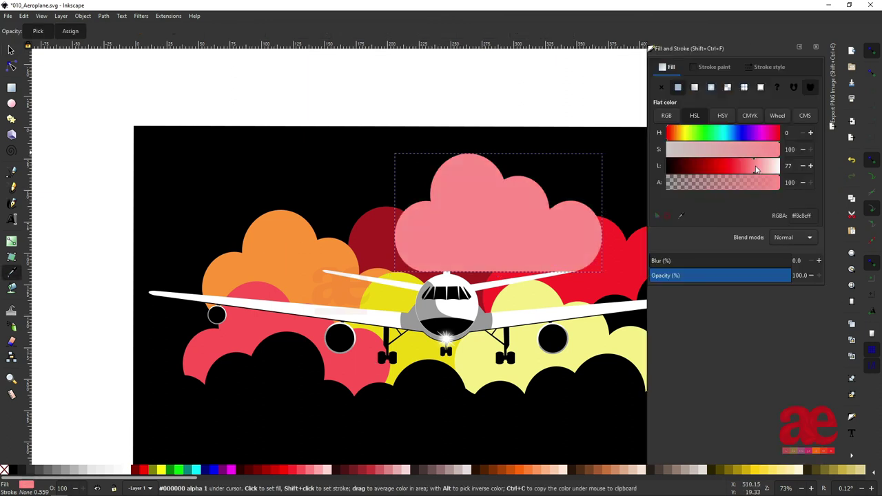
drag(689, 133, 724, 133)
drag(745, 166, 720, 166)
key(End)
key(Page_Up)
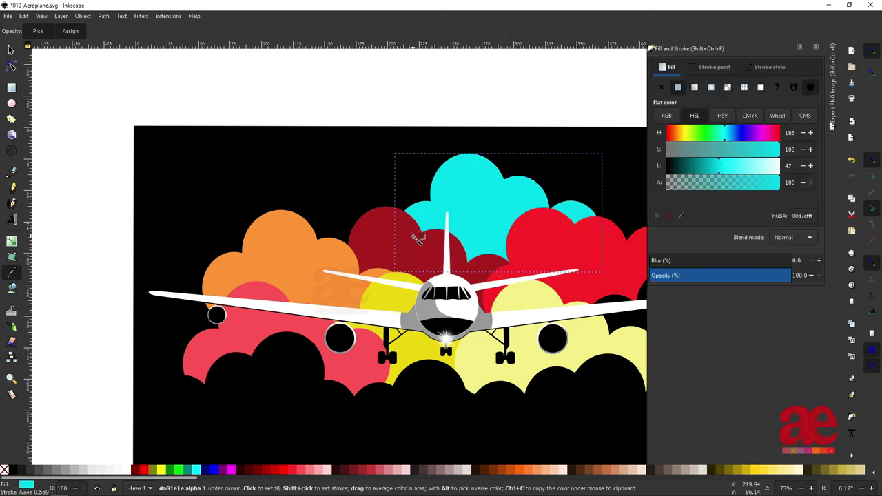
Zoom out to the whole scene, clear the selection and bring up PNG export
key(5)
key(s)
click(576, 244)
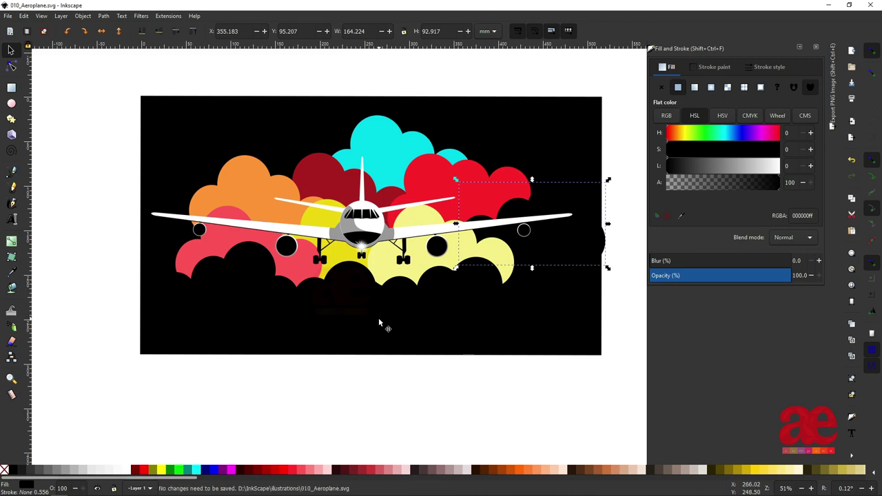
key(Escape)
key(shift+ctrl+e)
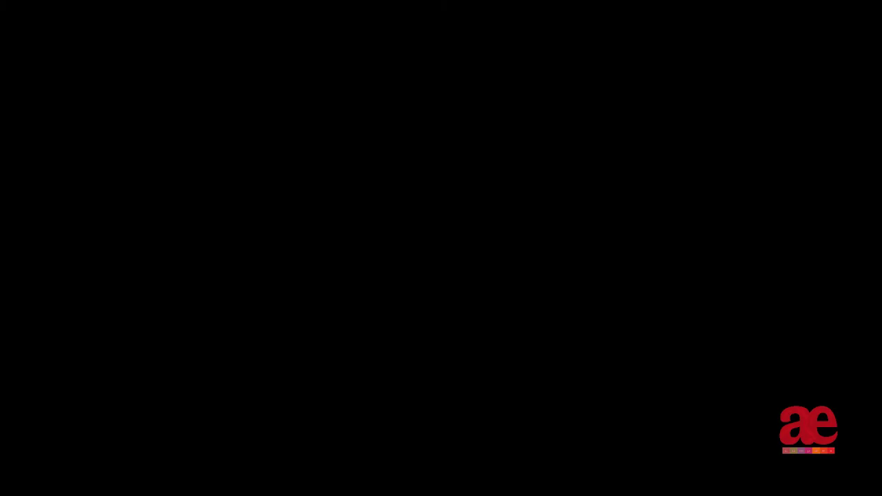